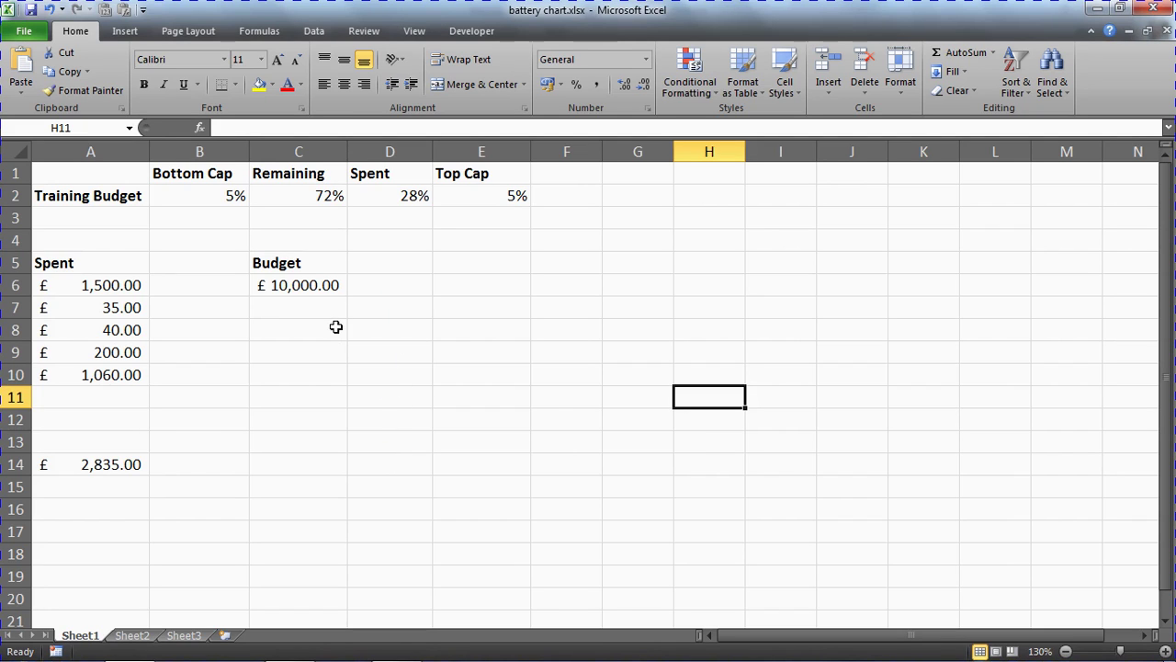
Examine the budget amount, the individual amounts under Spent and the formula in A14 that totals them
click(308, 287)
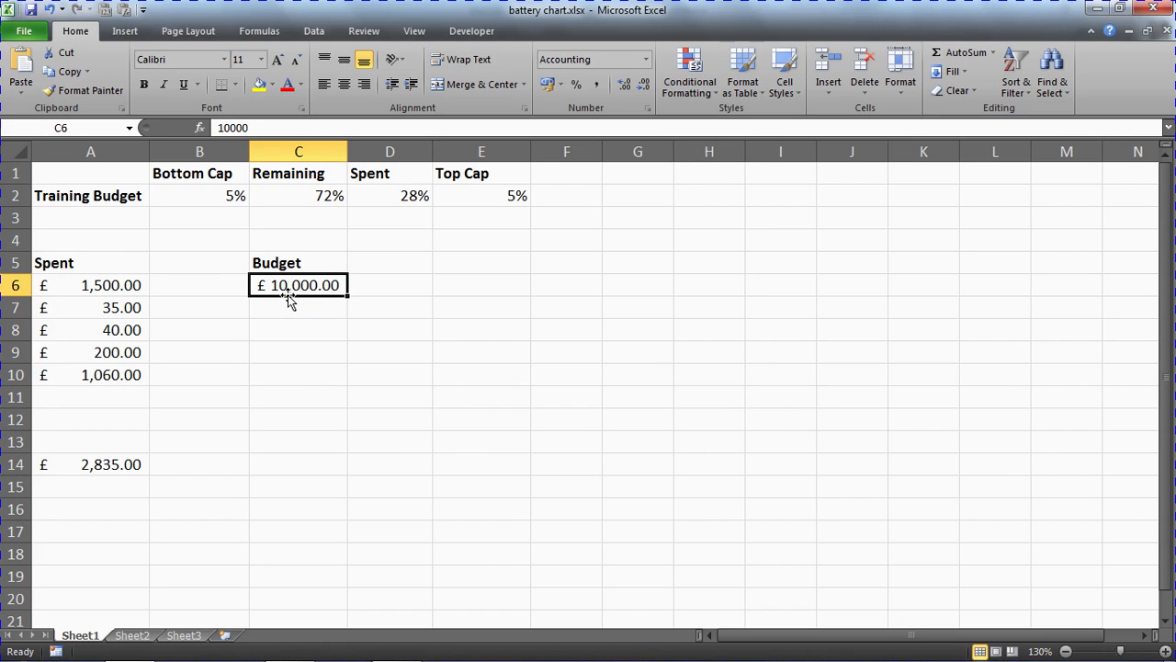
click(130, 285)
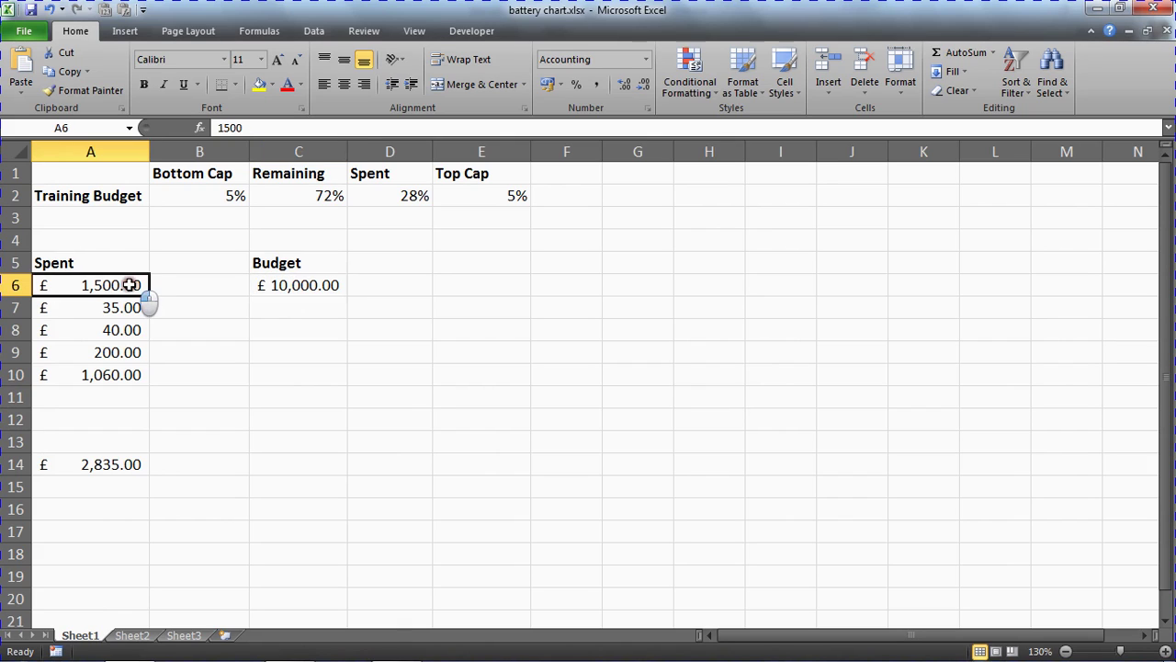
drag(131, 287, 120, 411)
click(258, 500)
click(120, 464)
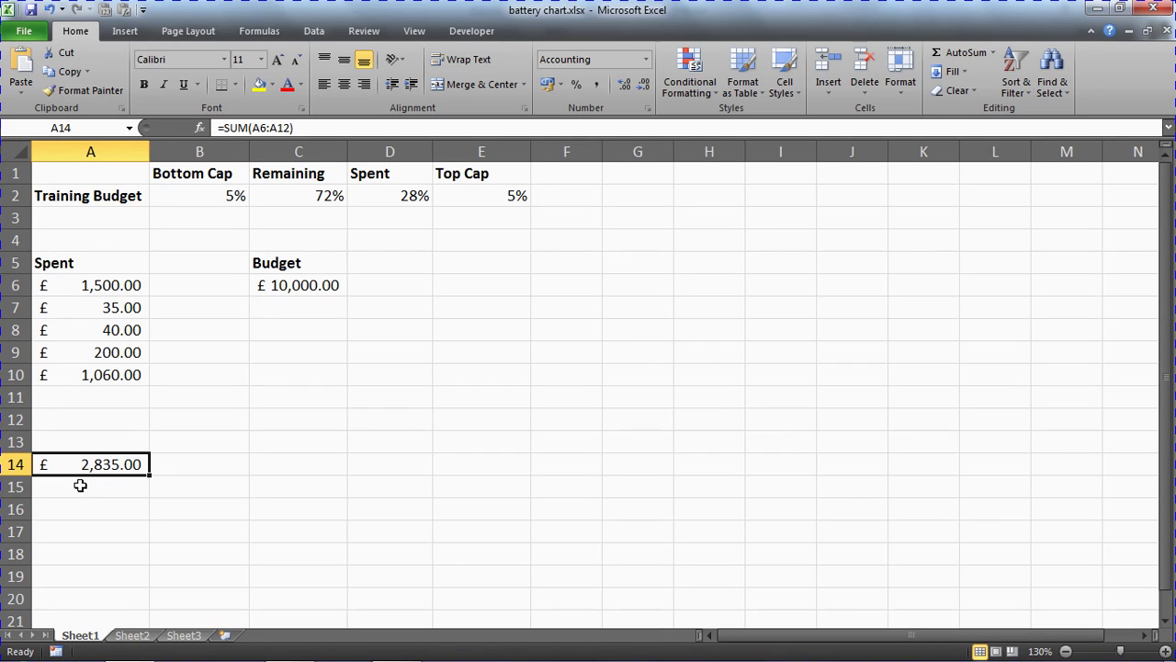
click(119, 285)
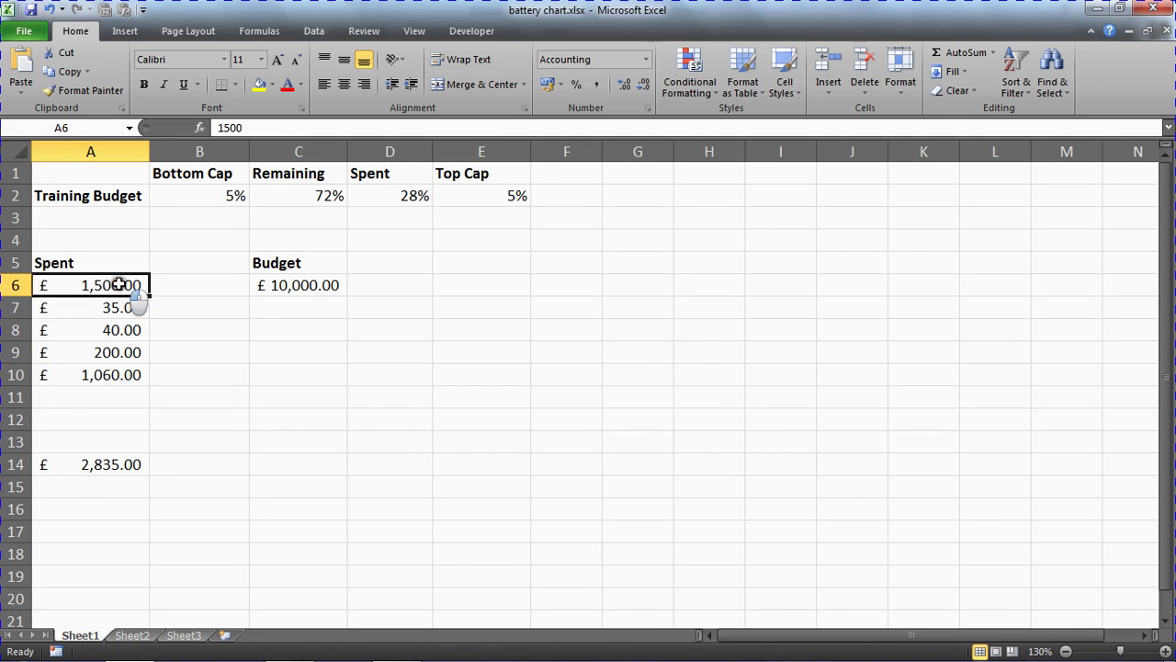
drag(119, 285, 115, 424)
click(288, 456)
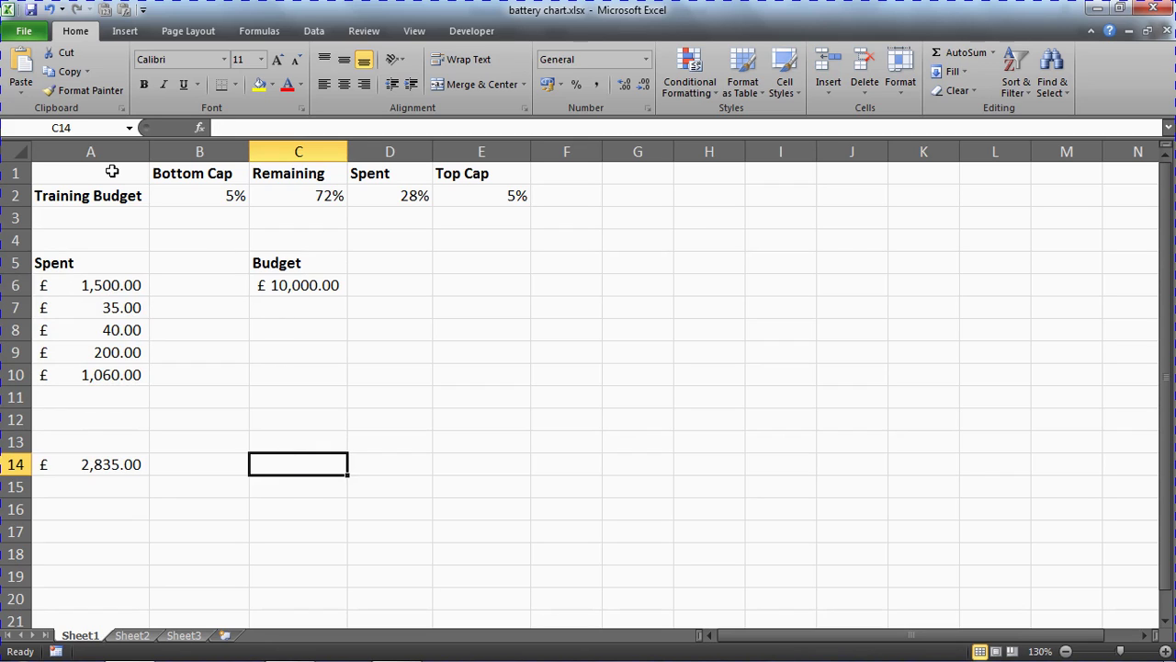
Review the chart data range A1:E2 and inspect its Bottom Cap and Top Cap values
drag(111, 172, 497, 200)
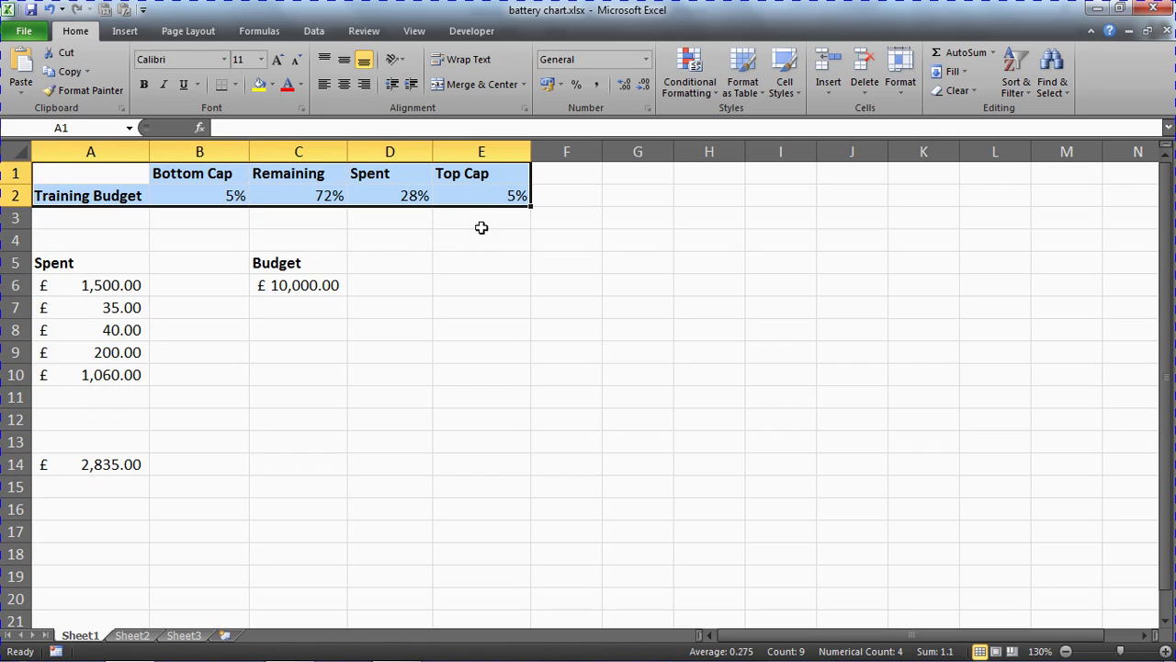
click(480, 256)
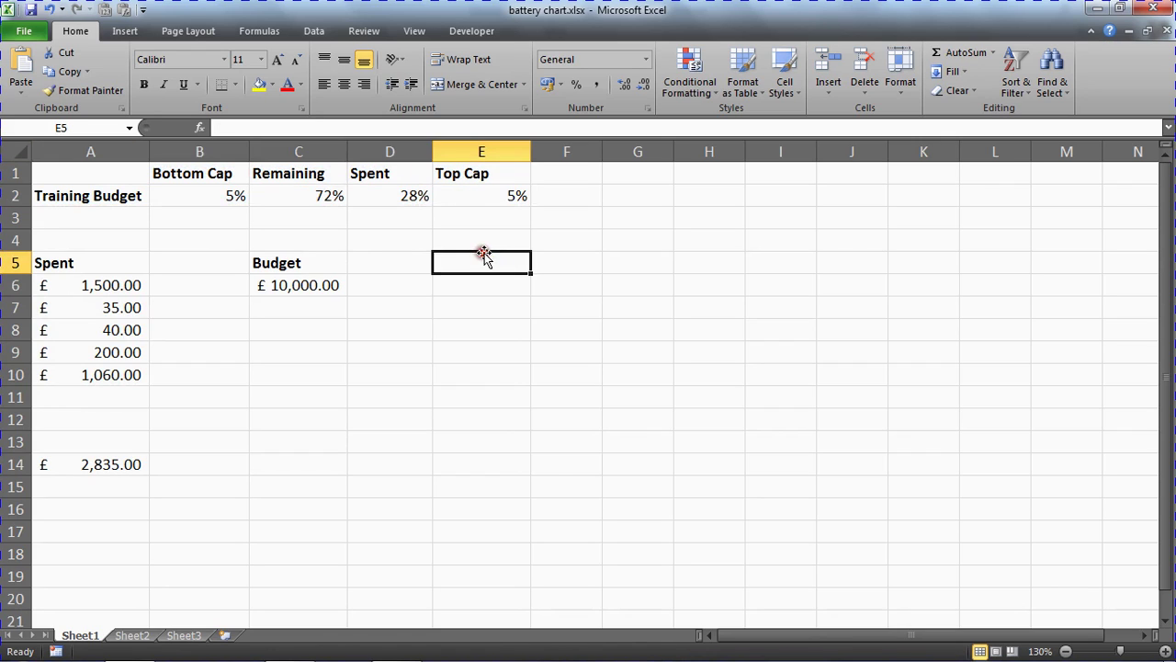
click(224, 194)
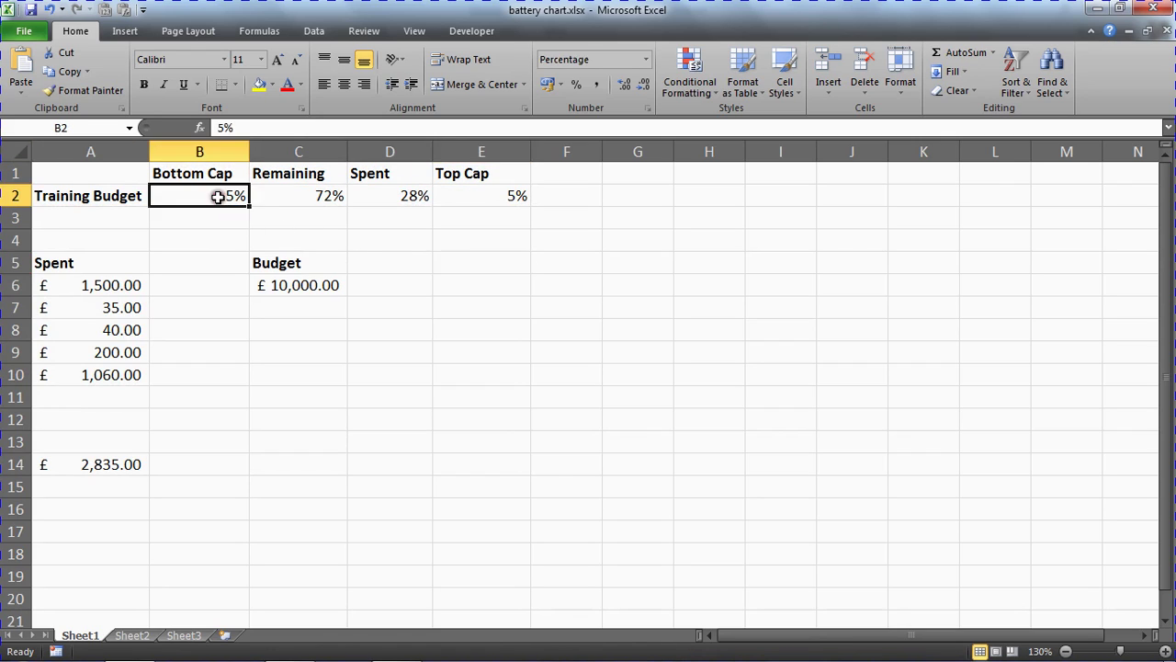
click(518, 197)
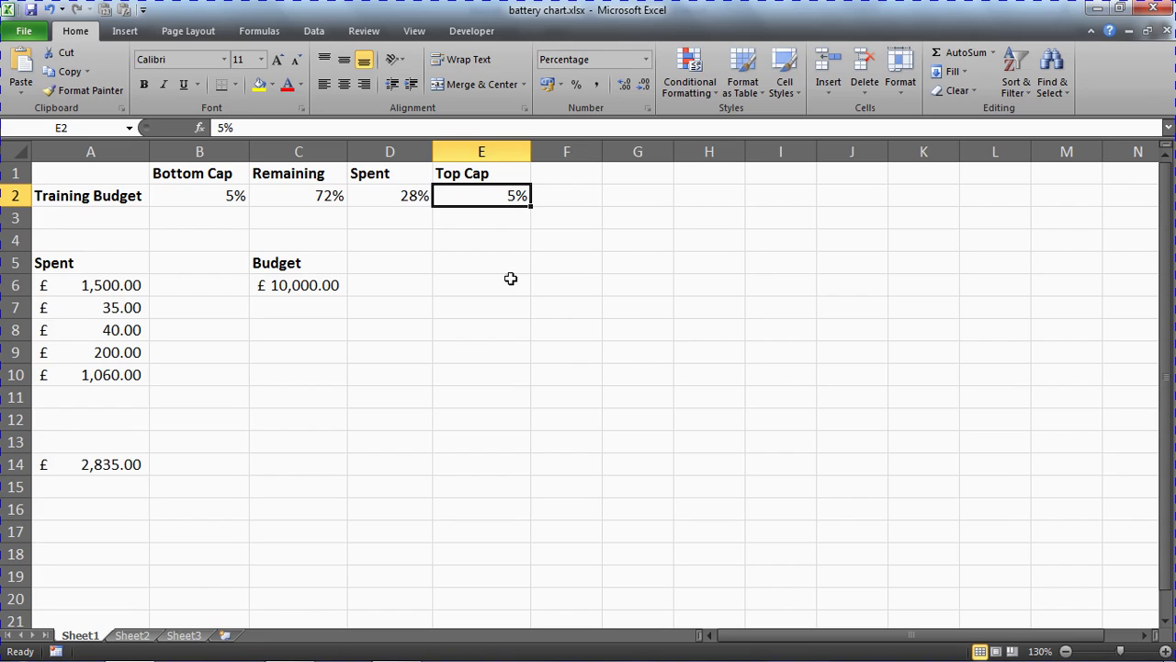
Examine the formulas behind the Spent and Remaining percentages and the budget cell they rely on
drag(309, 194, 356, 194)
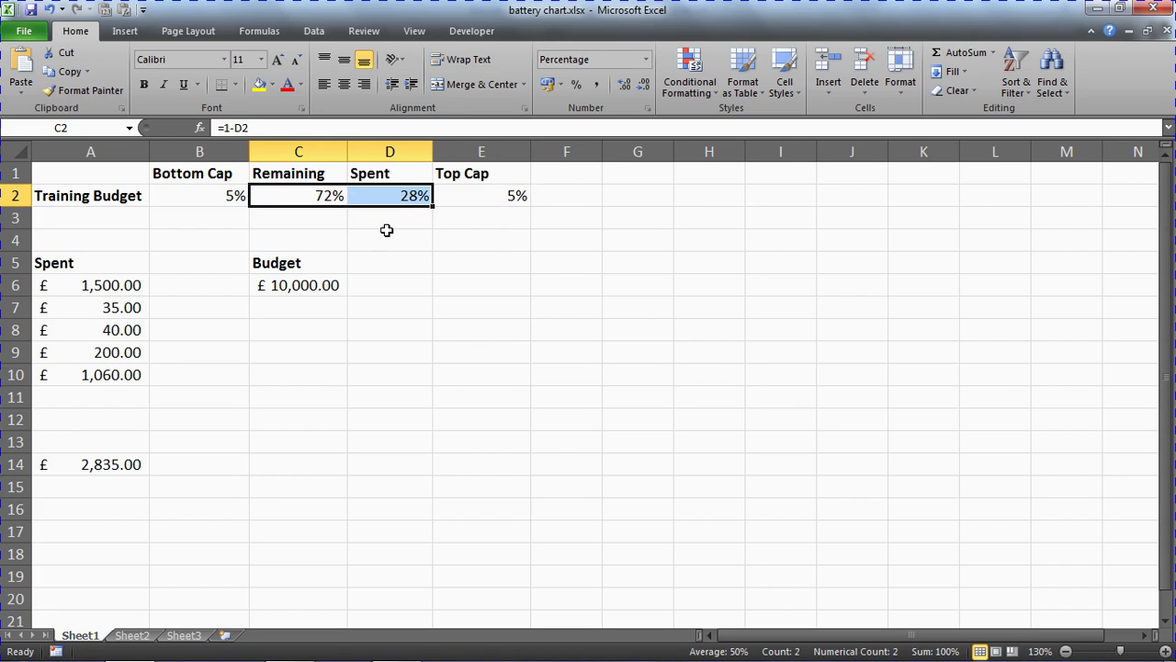
click(386, 230)
click(400, 197)
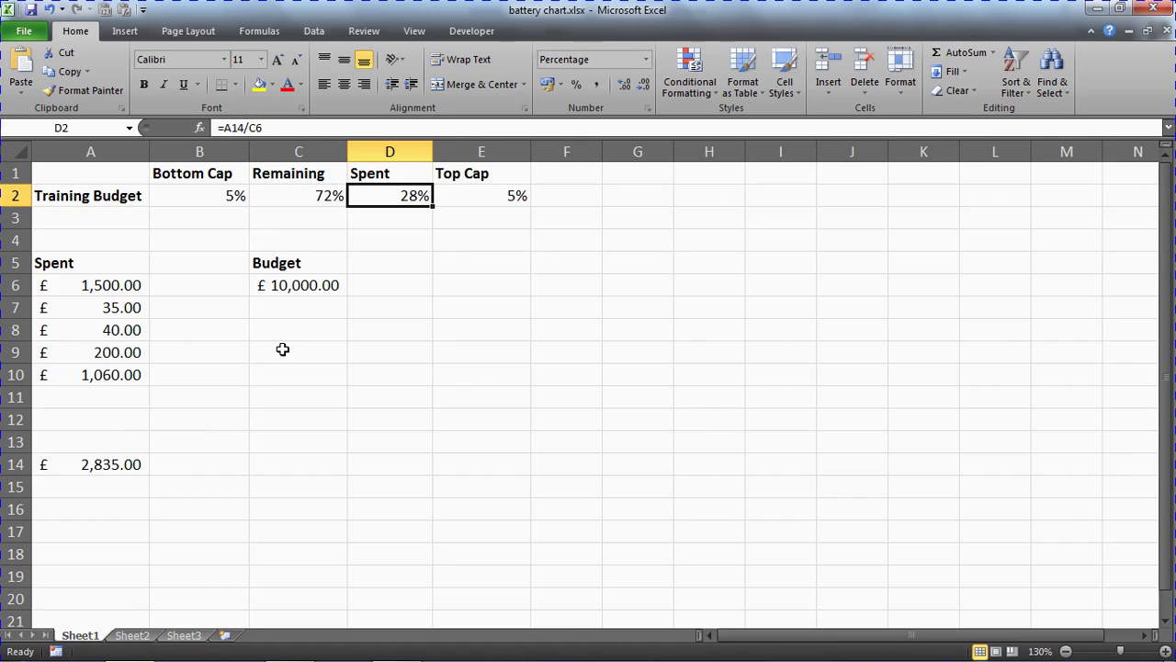
click(315, 286)
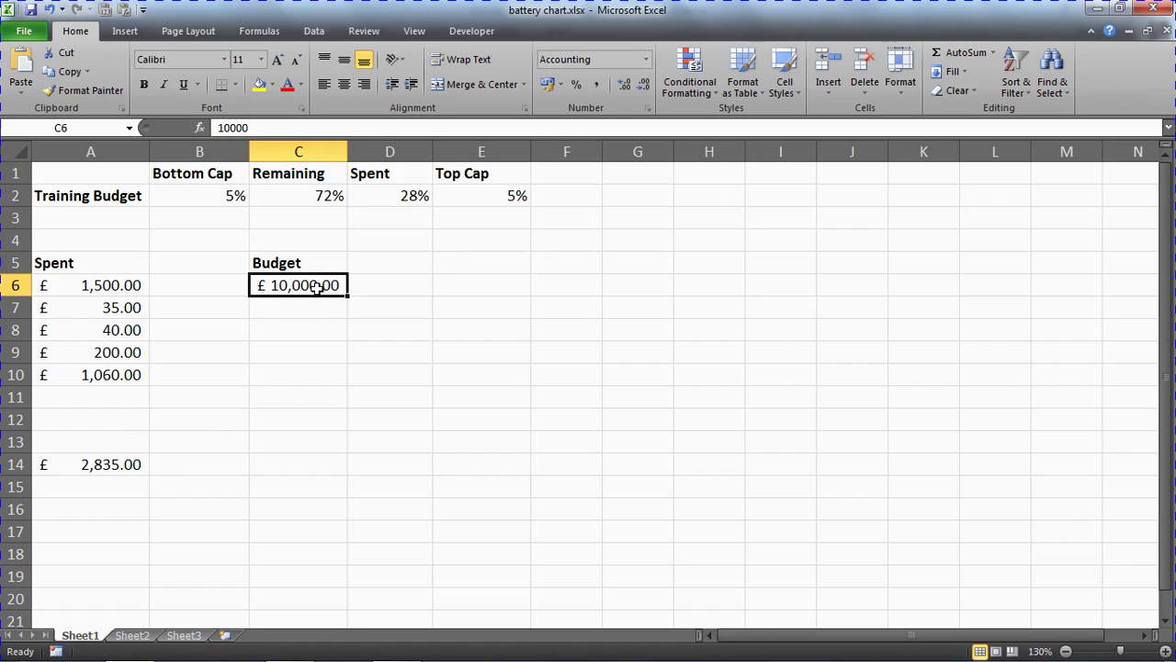
click(400, 195)
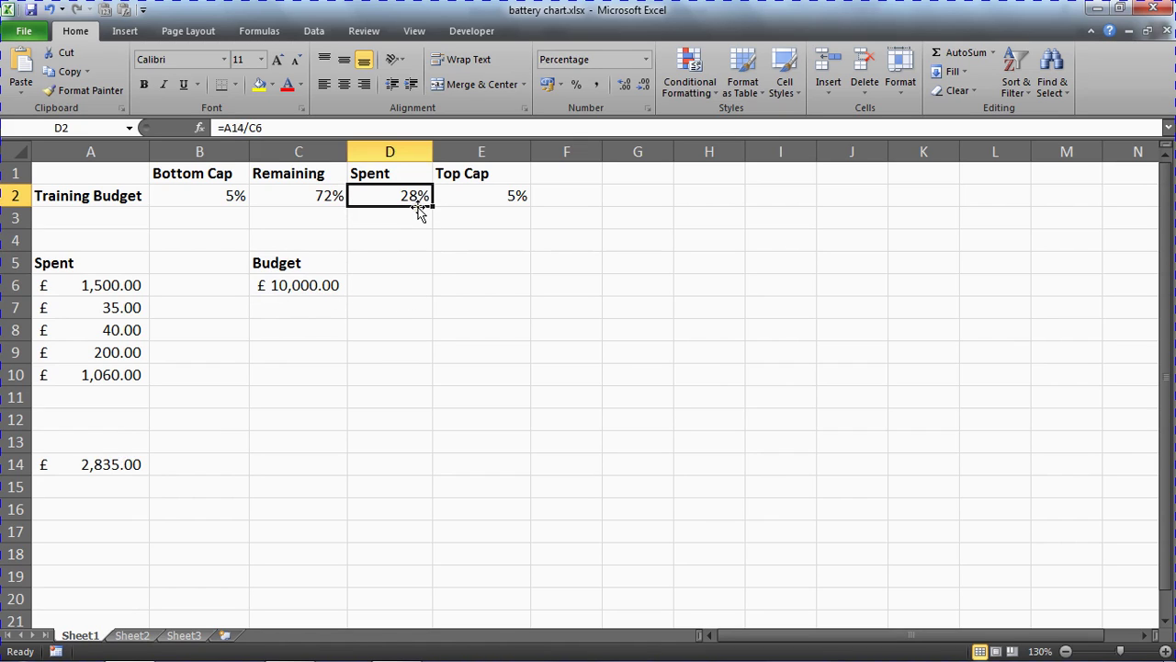
click(327, 204)
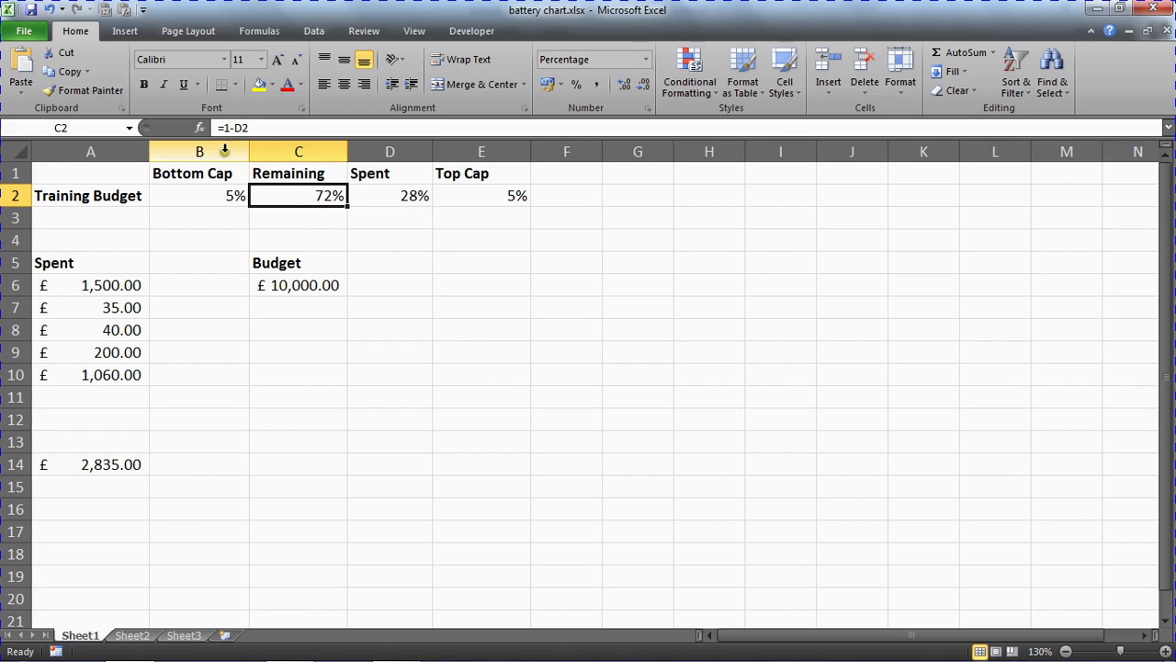
click(383, 221)
click(316, 192)
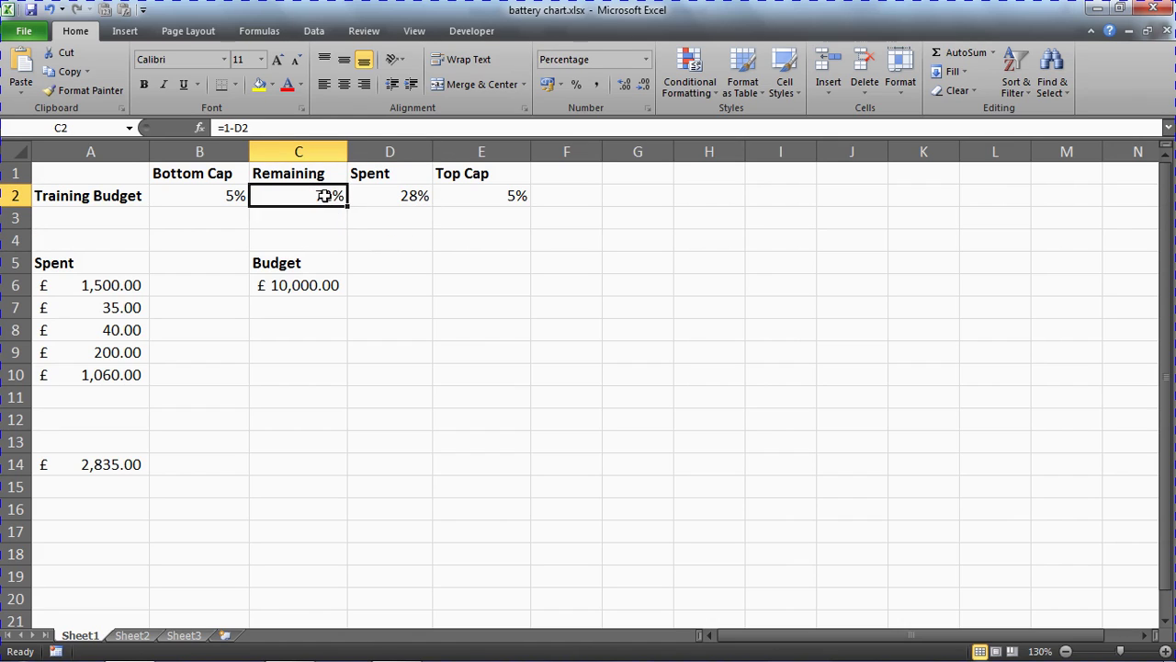
click(389, 194)
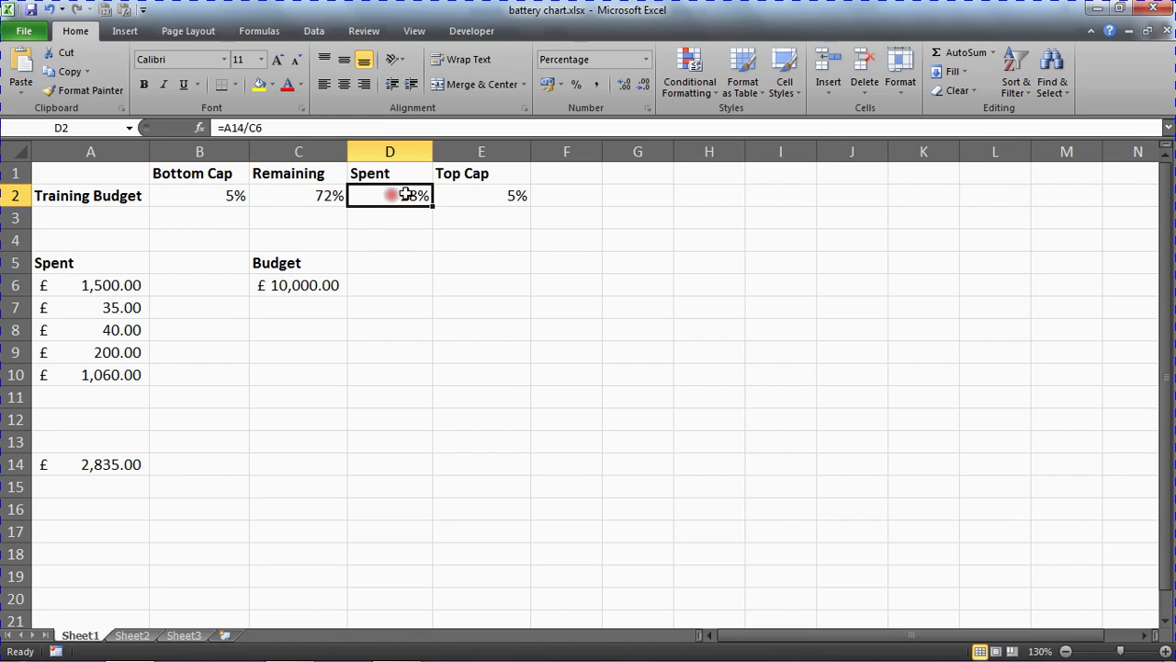
click(285, 196)
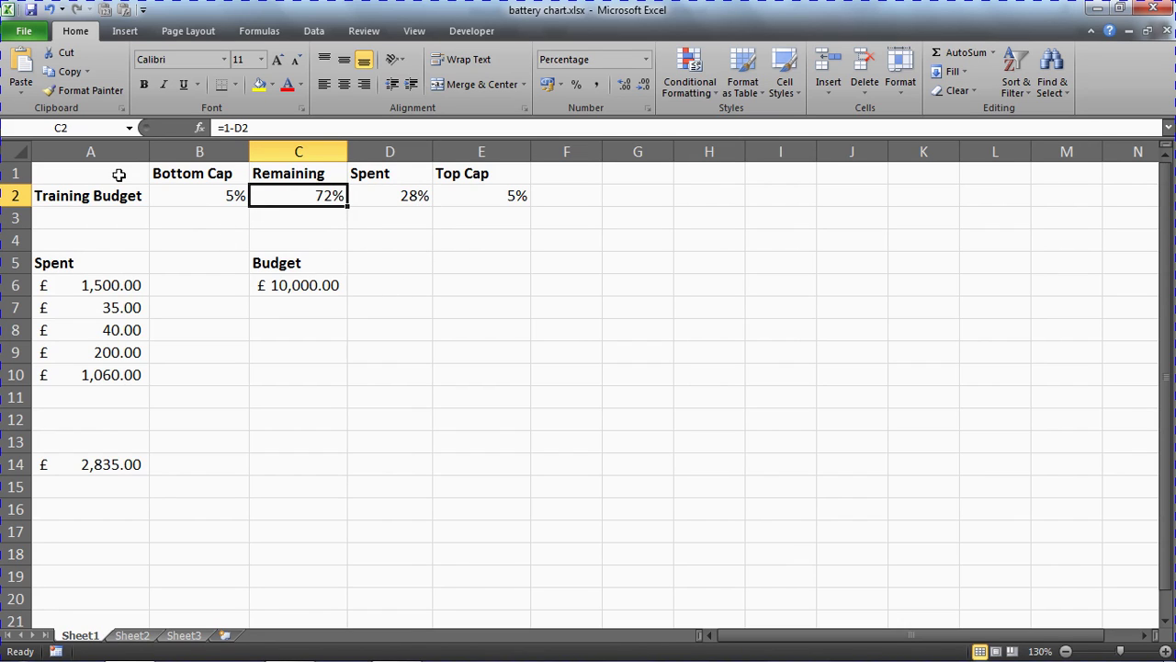
Insert a stacked cylinder column chart from the data range A1:E2
drag(119, 174, 458, 199)
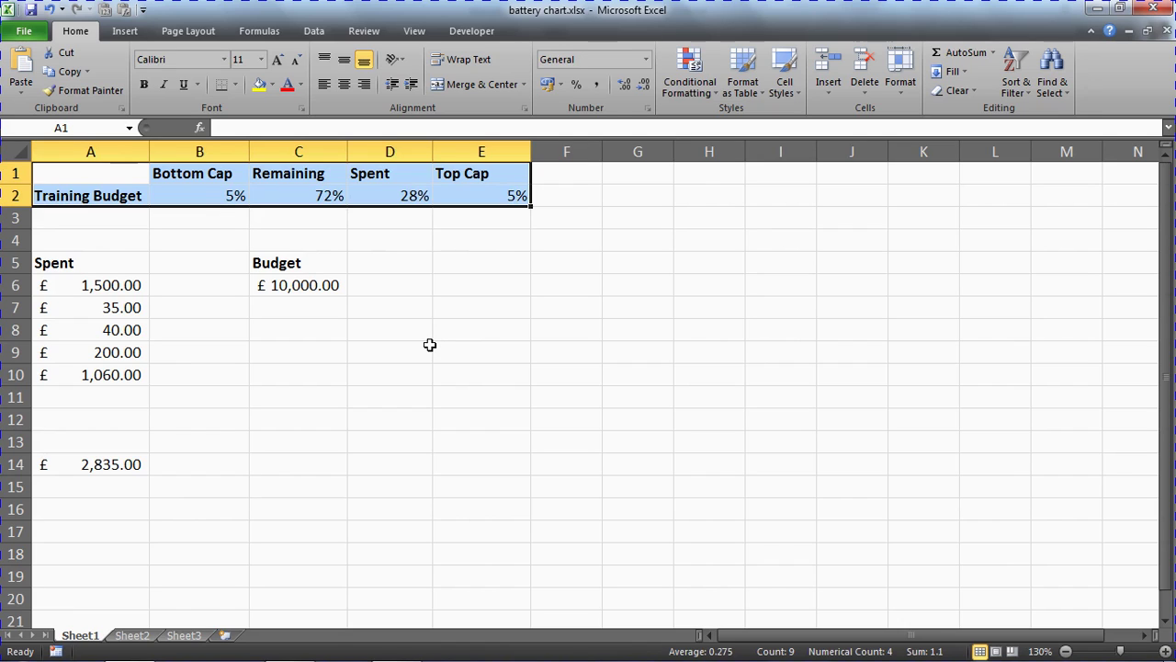
click(122, 33)
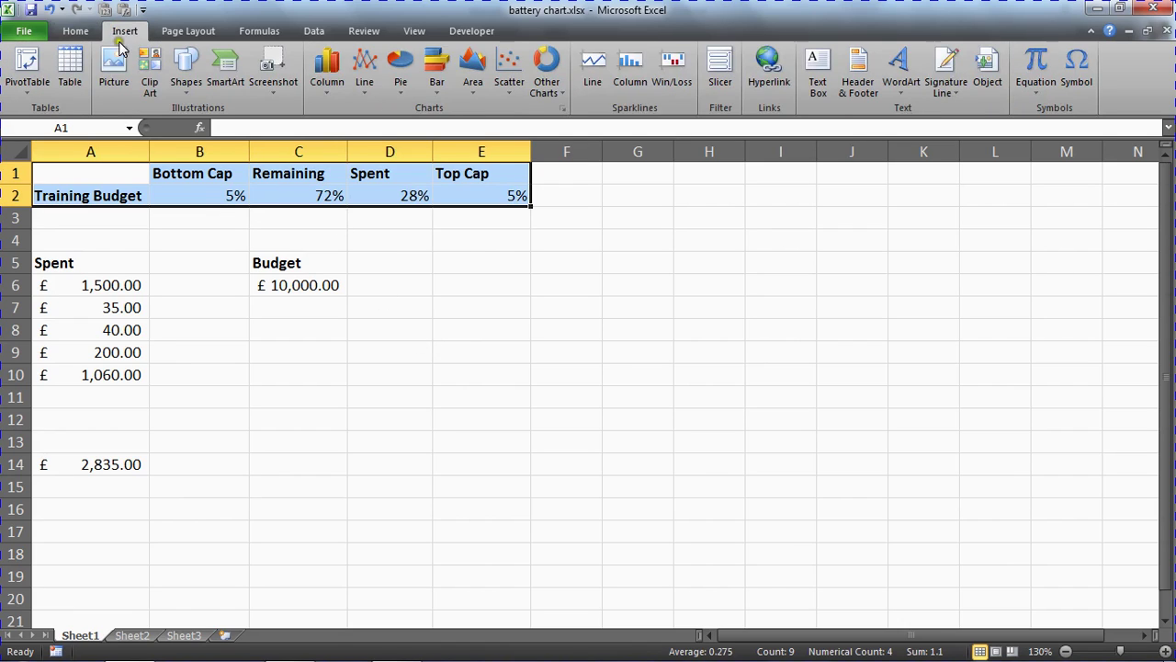
click(326, 81)
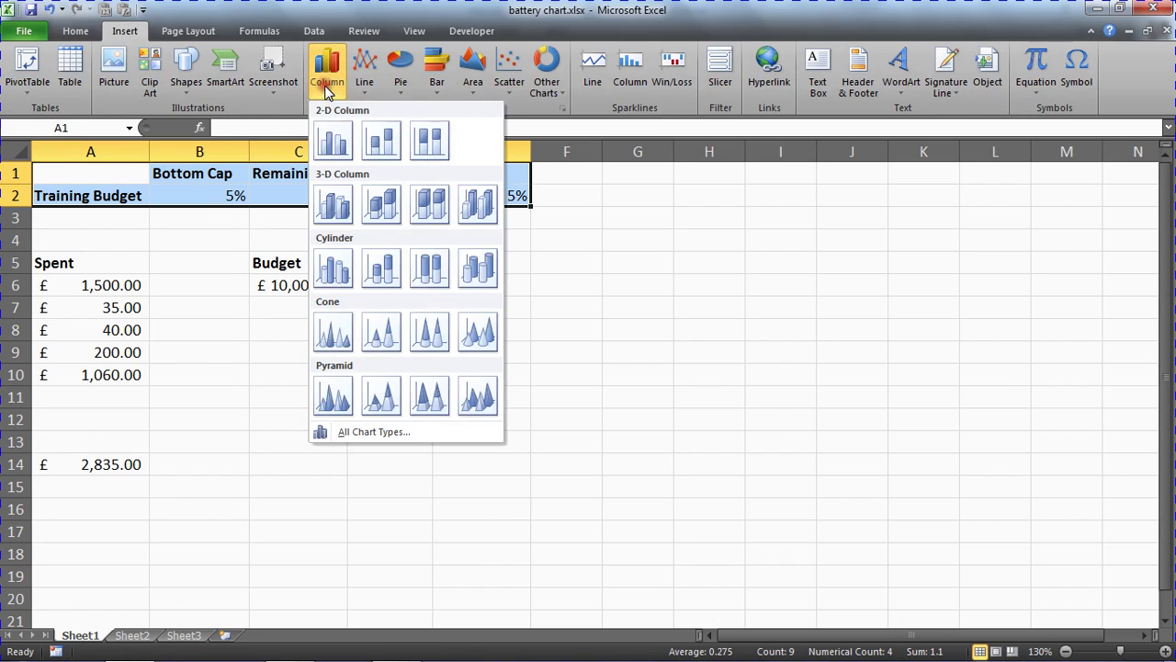
click(386, 266)
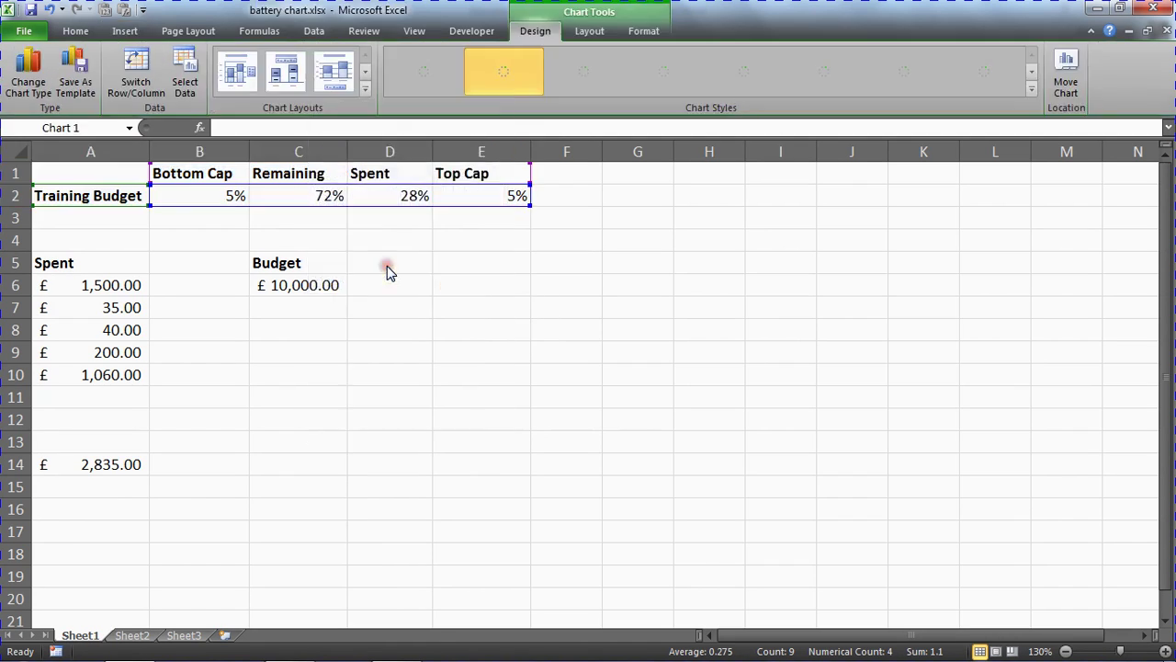
Move the chart slightly towards column C and switch its rows and columns so the series stack in one cylinder
click(413, 246)
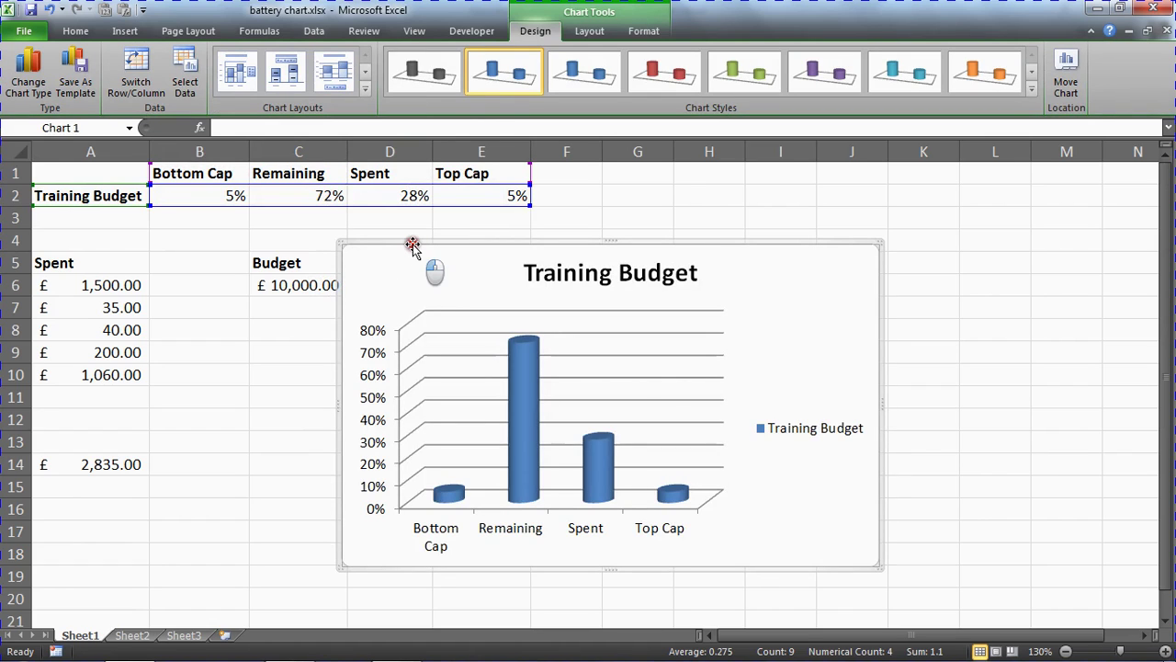
drag(413, 247, 387, 241)
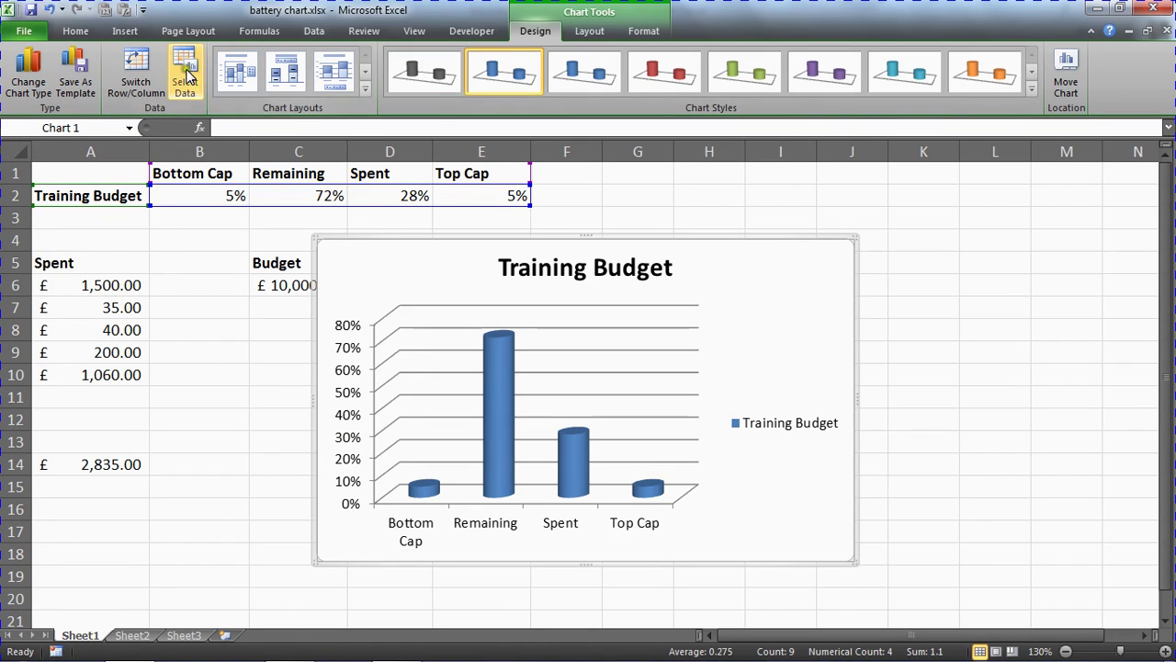
click(140, 83)
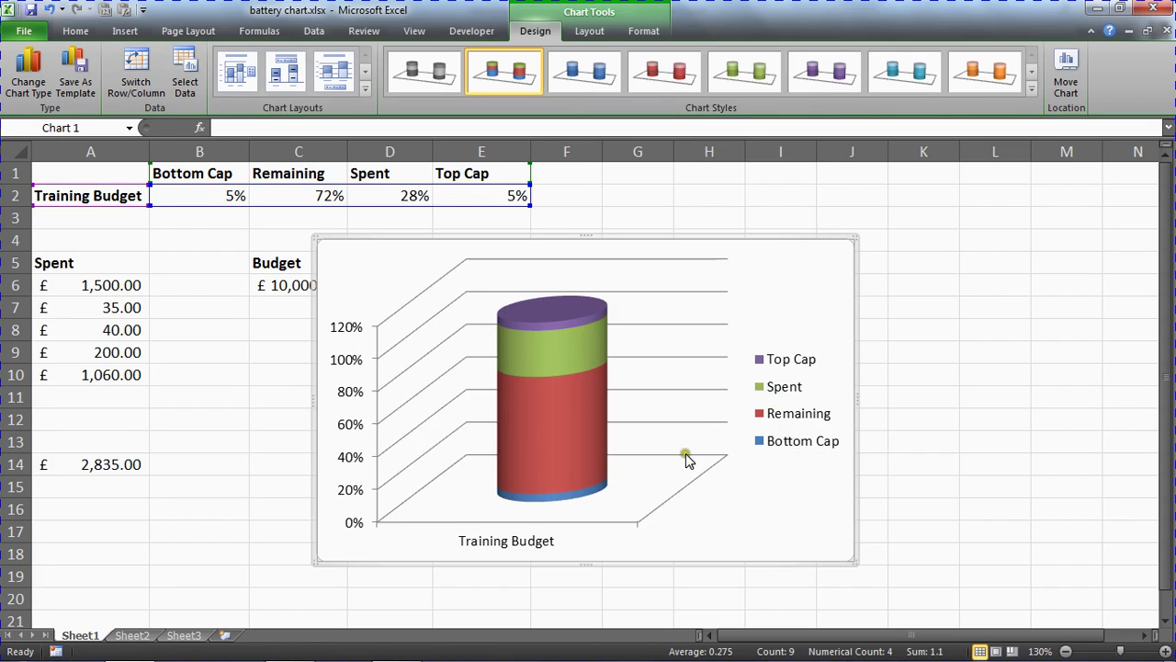
Examine the Remaining, Spent and cap segments of the stacked cylinder to see which series each represents
mouse_move(562, 450)
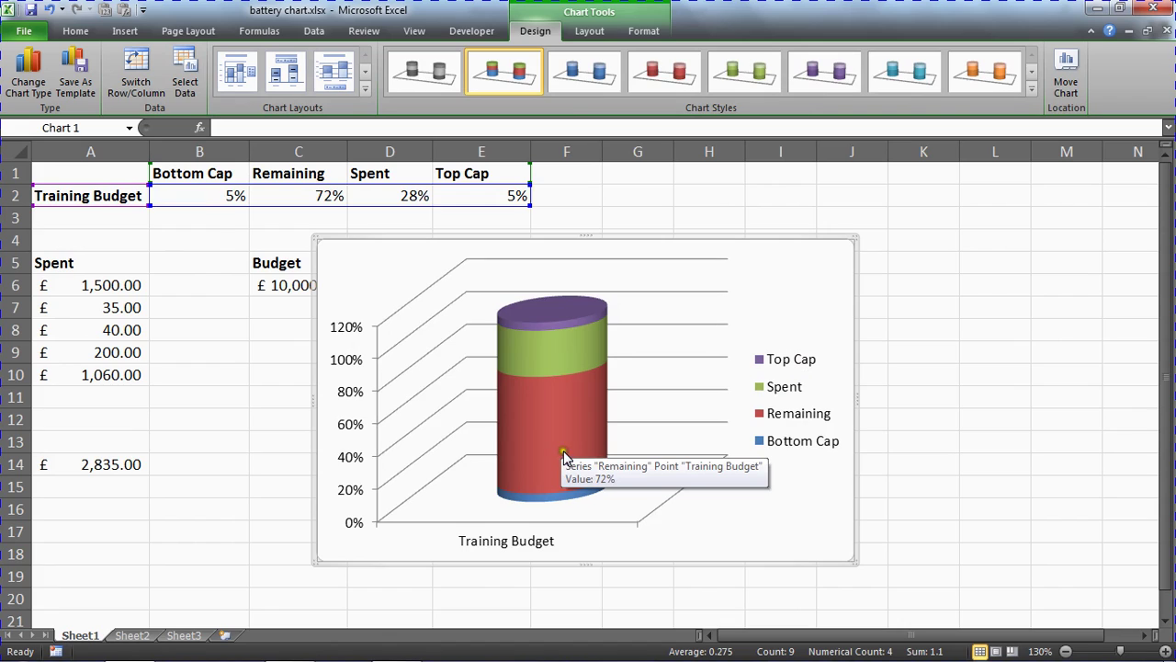
mouse_move(571, 328)
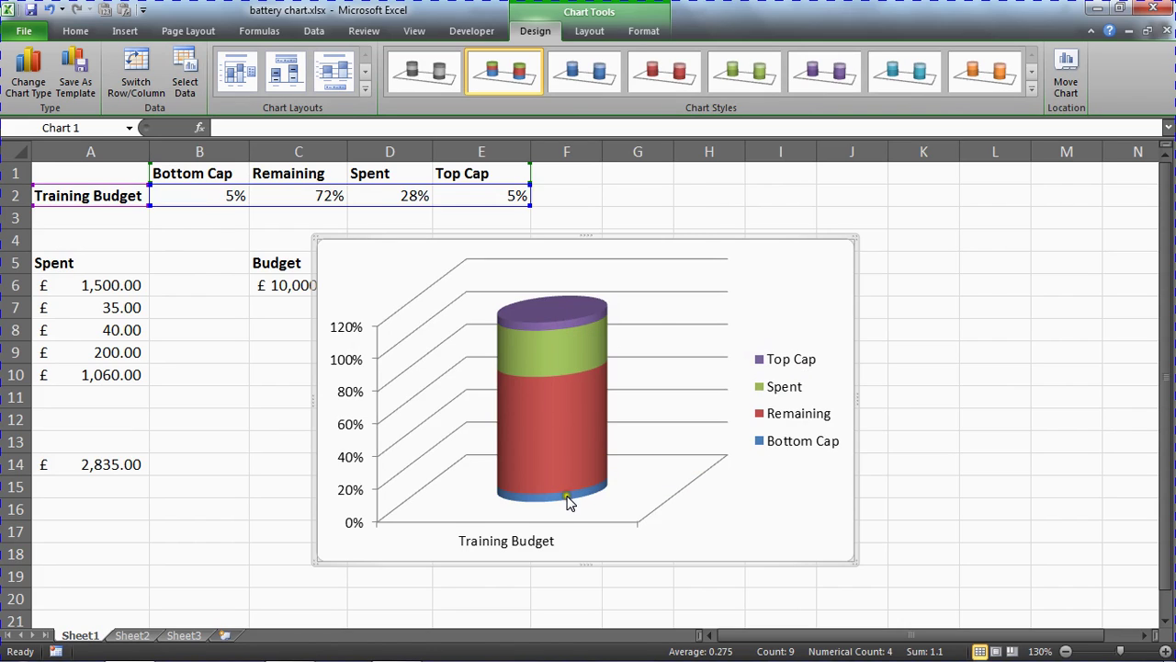
mouse_move(575, 497)
click(570, 352)
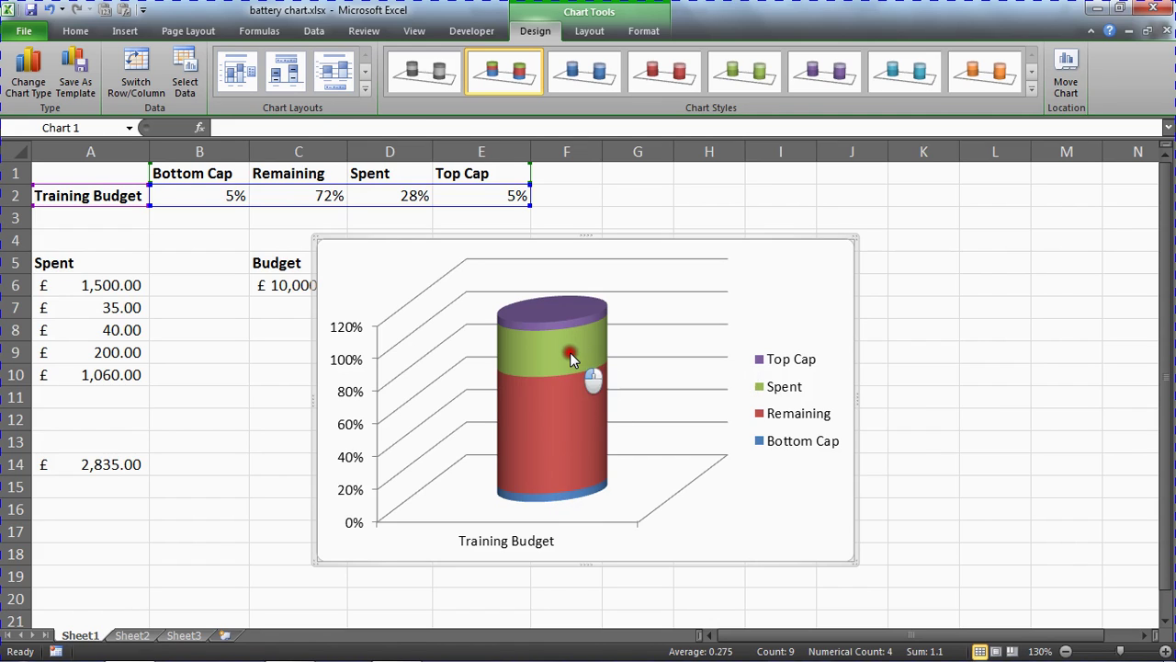
click(566, 426)
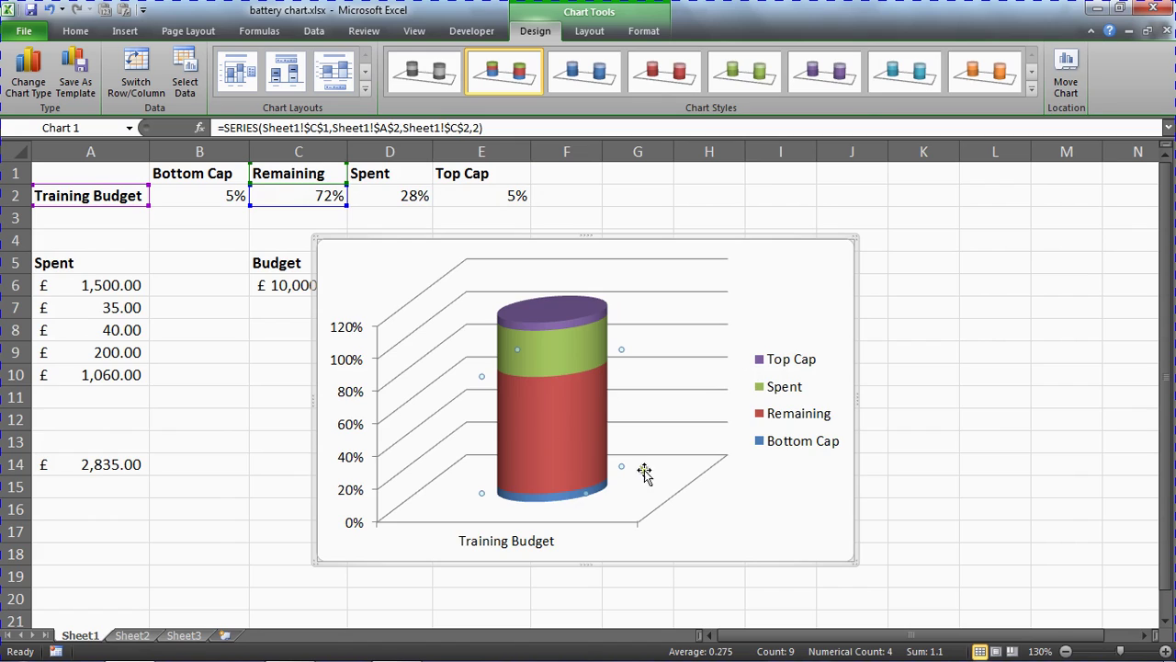
click(773, 511)
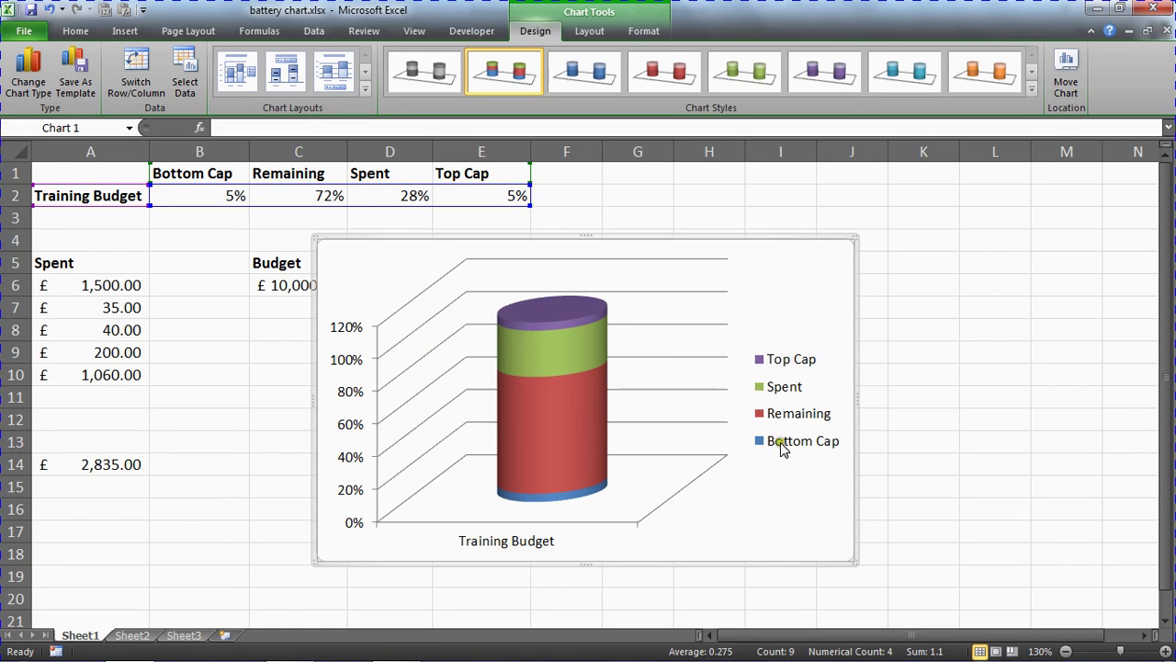
Delete the chart's legend, vertical value axis and horizontal category axis
click(799, 397)
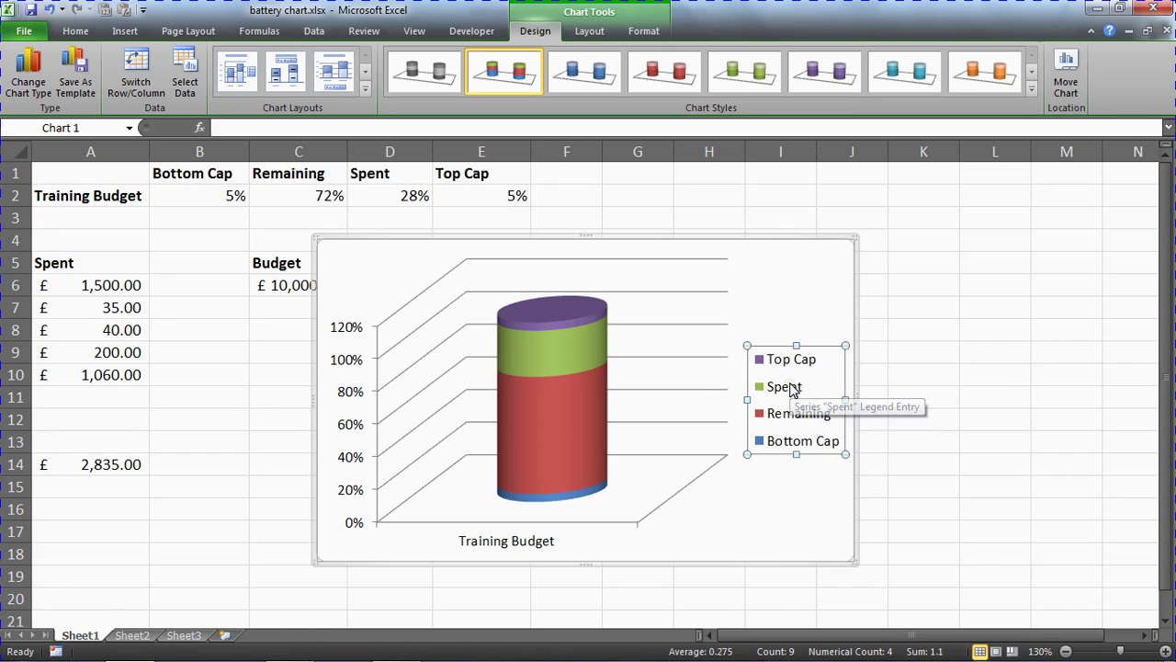
key(Delete)
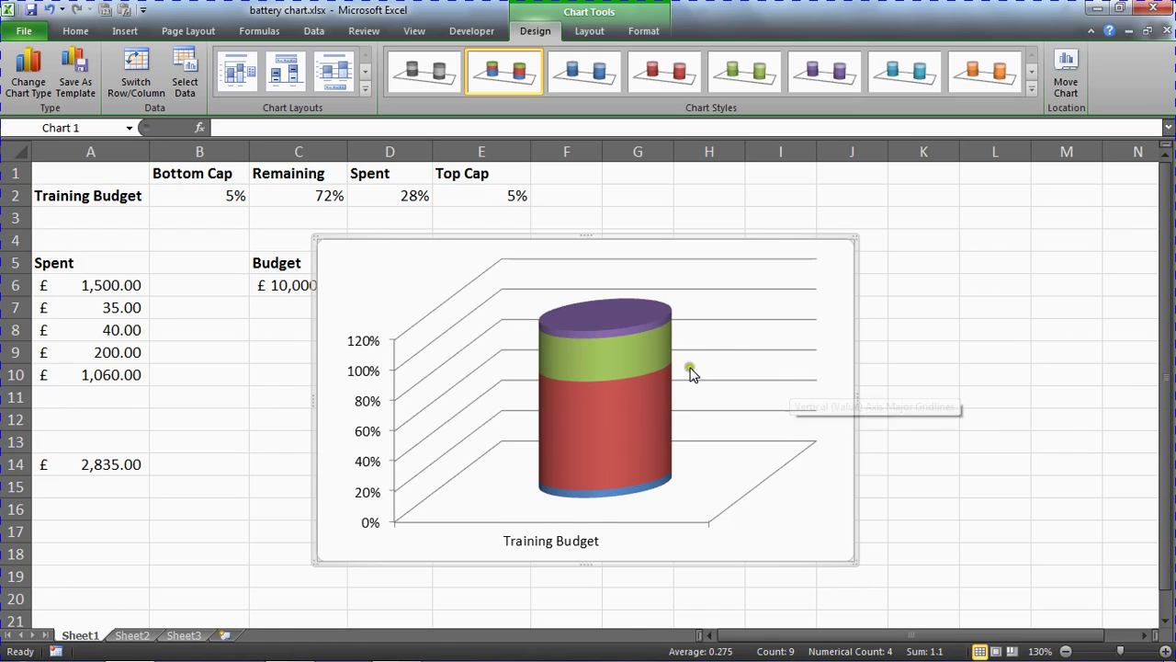
click(364, 377)
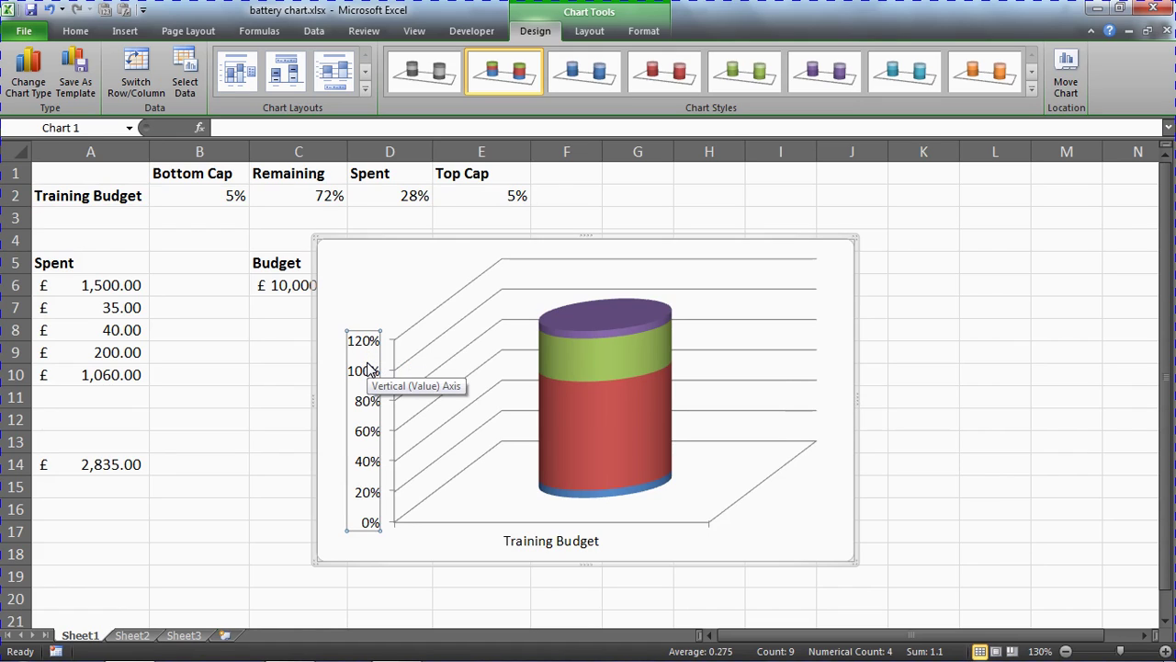
key(Delete)
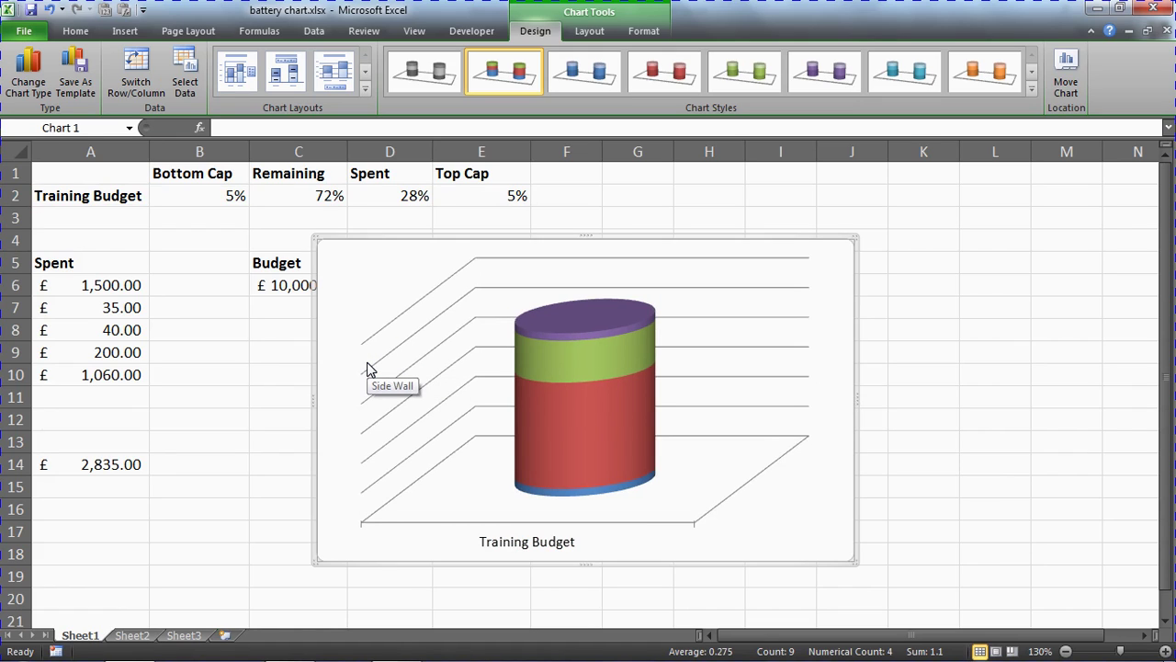
click(502, 548)
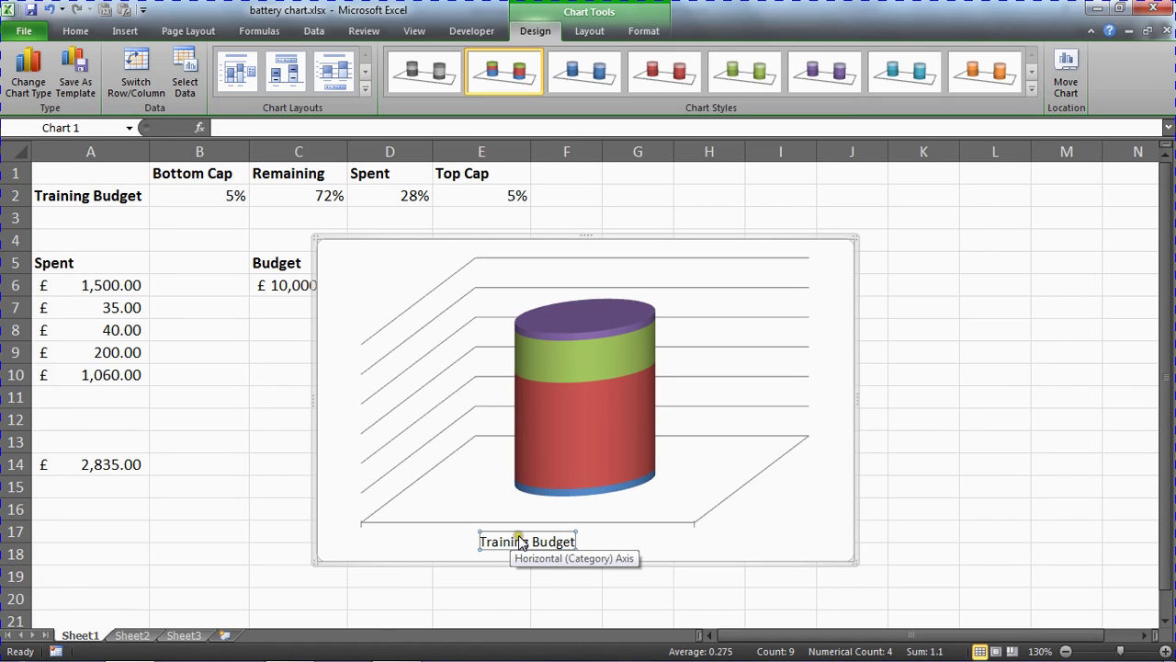
key(Delete)
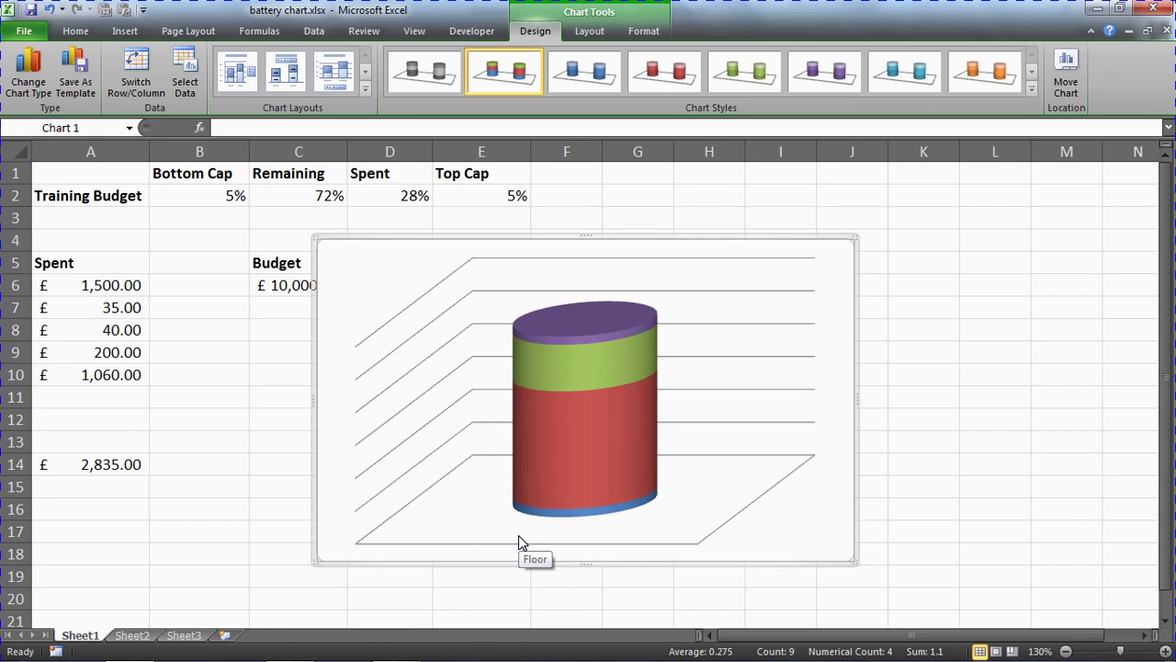
Delete the chart's major gridlines and its floor so only the cylinder remains in the plot area
click(518, 539)
click(433, 356)
click(433, 347)
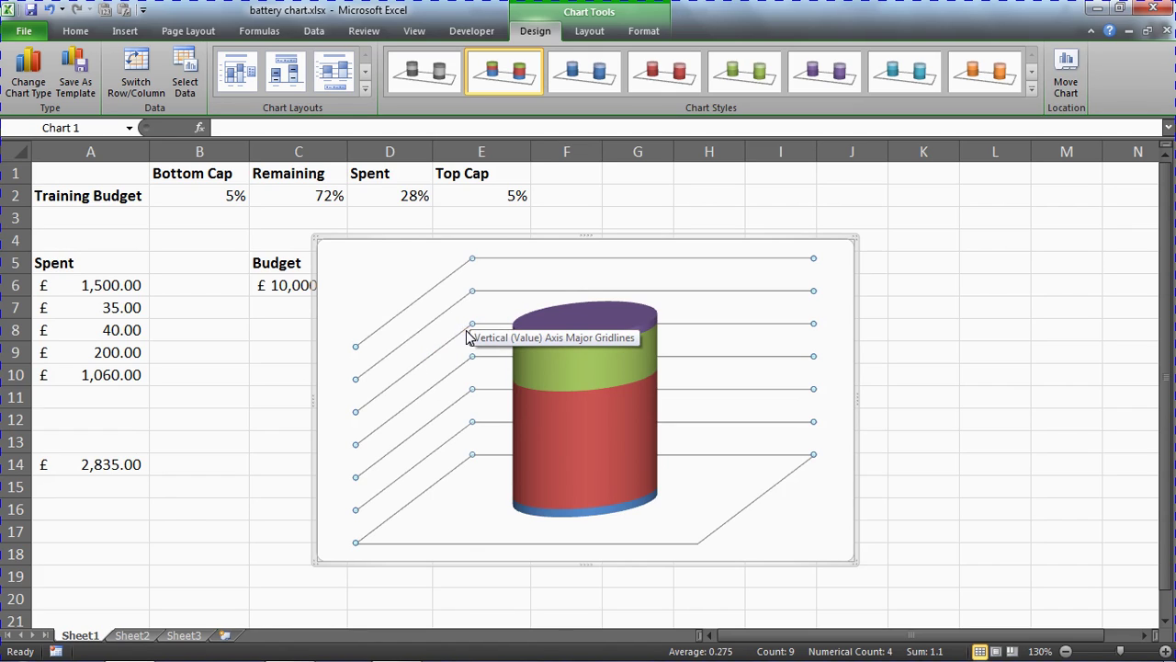
key(Delete)
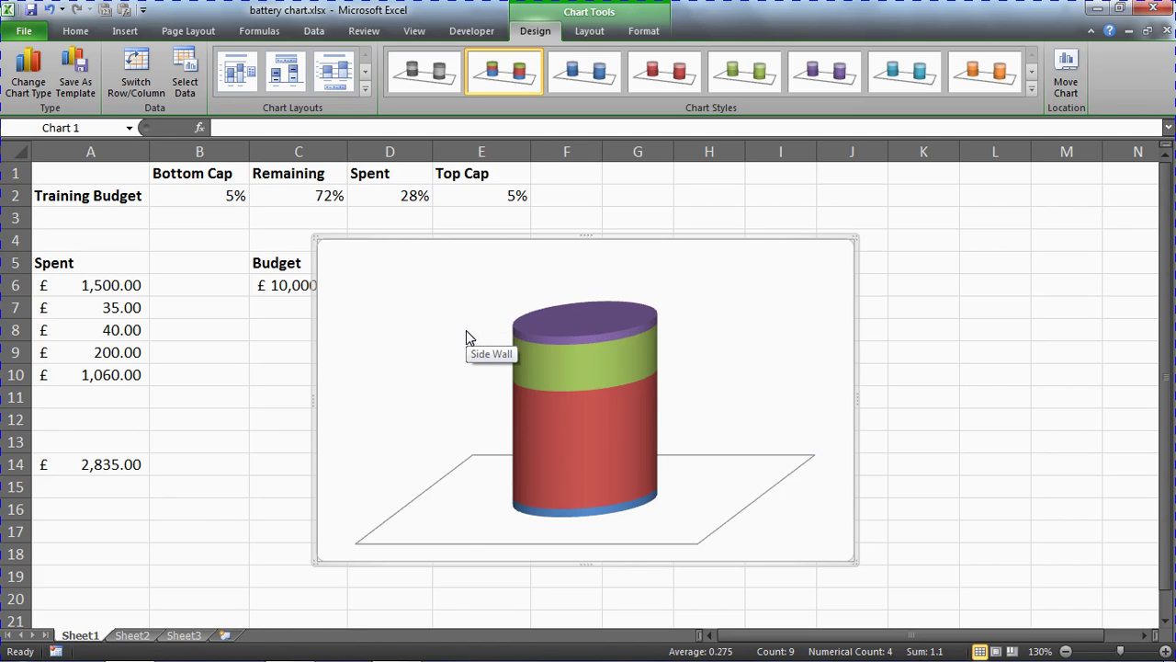
click(466, 337)
click(460, 444)
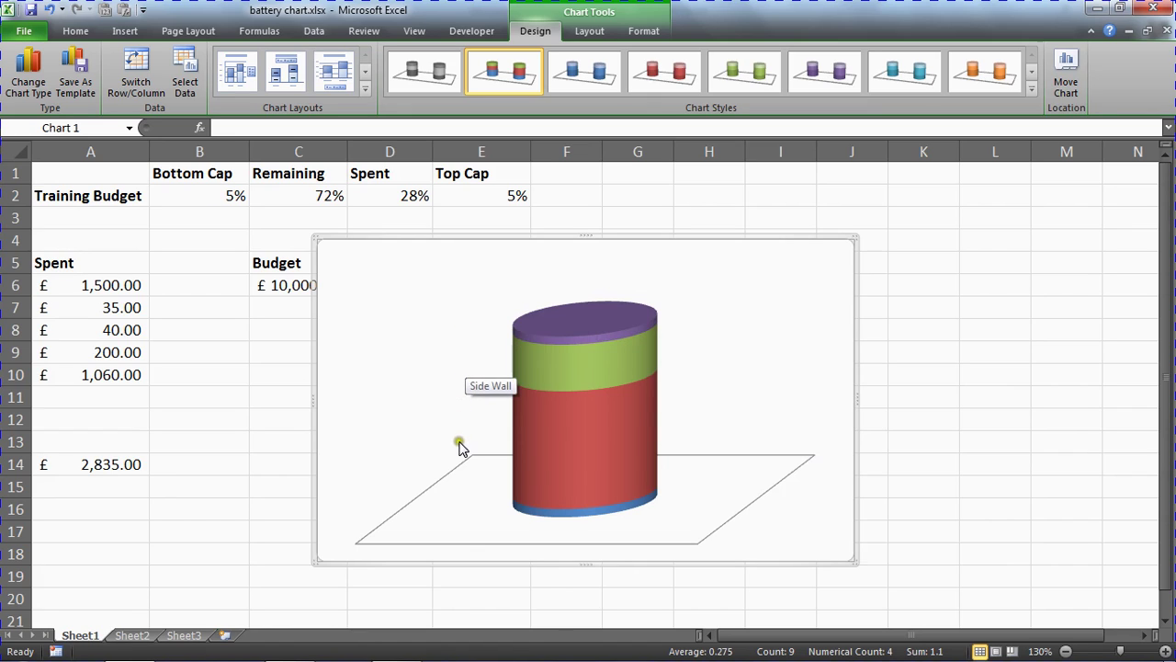
click(495, 537)
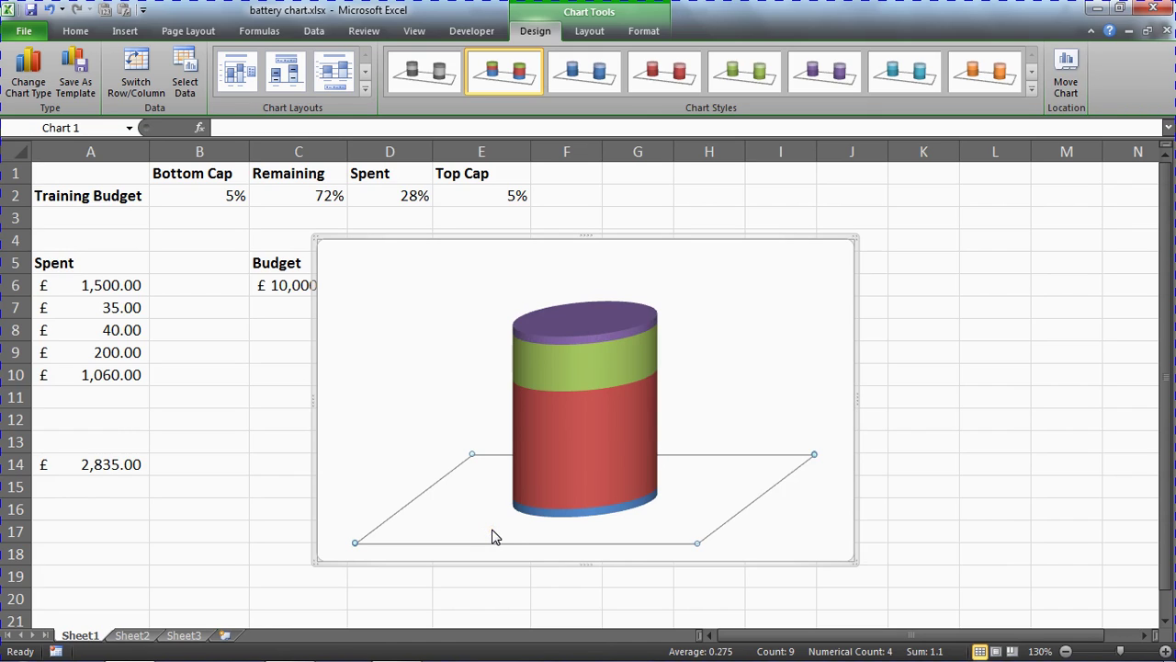
key(Delete)
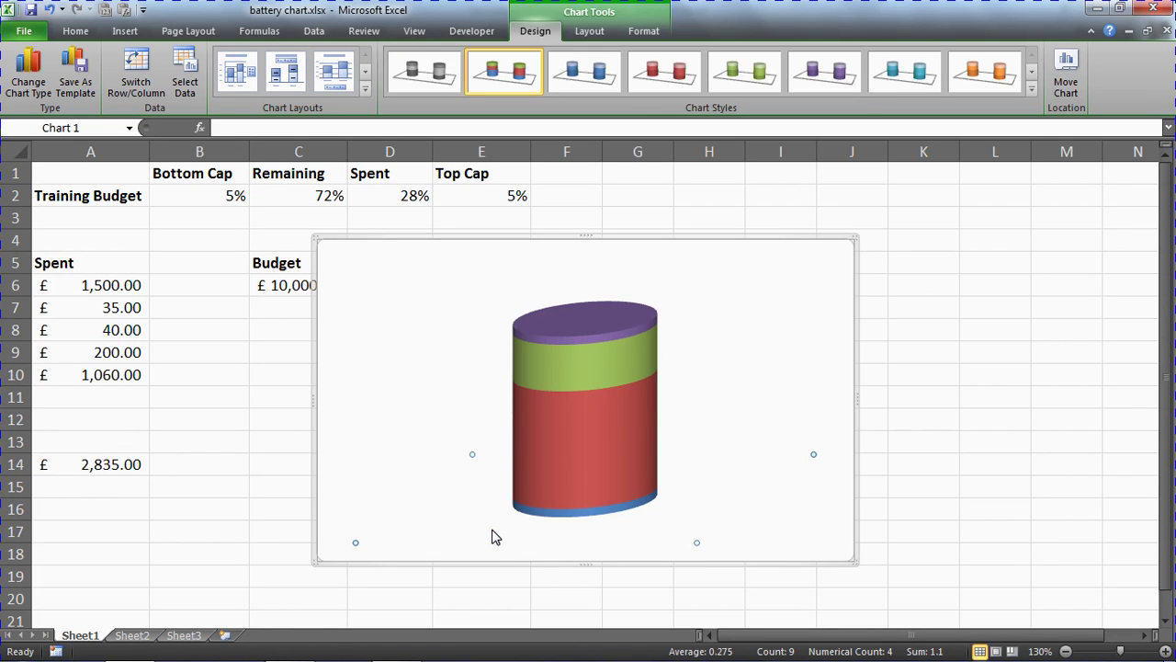
Set the 3-D rotation of the chart walls to 0° for both X and Y
click(581, 363)
click(606, 307)
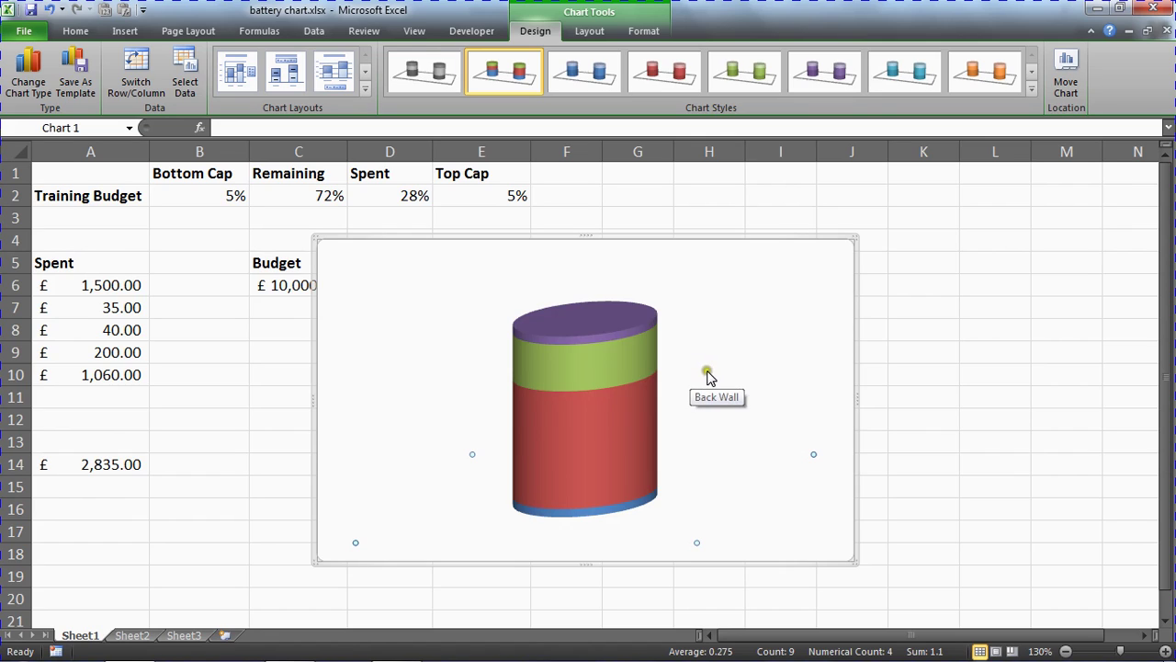
click(810, 268)
double_click(809, 268)
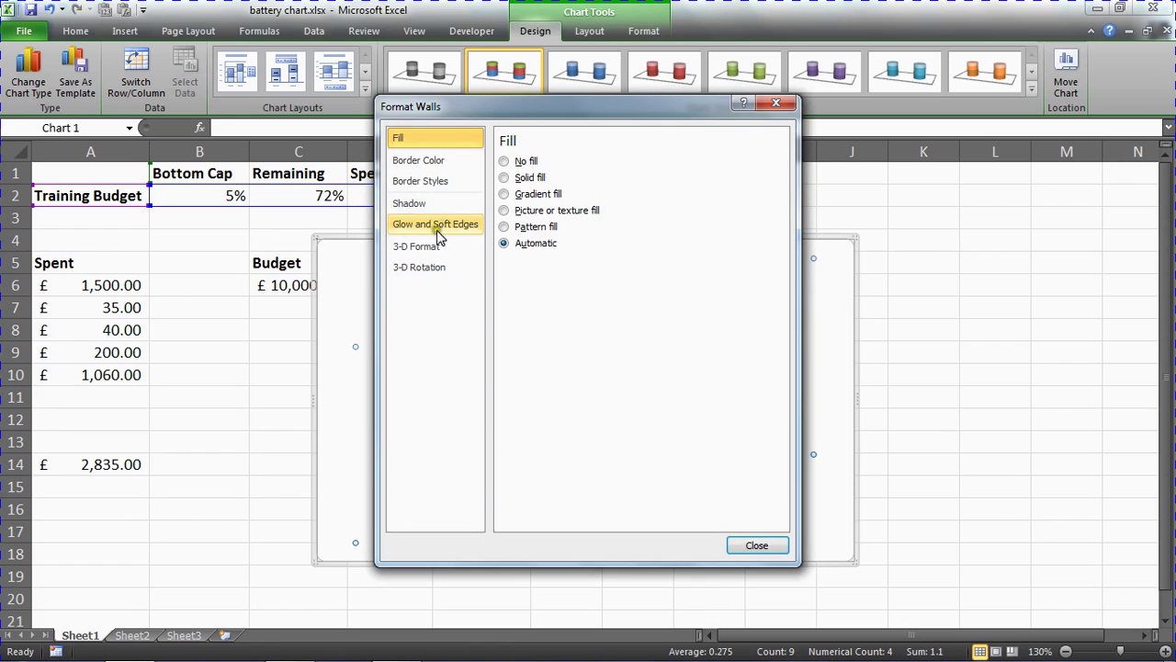
click(435, 275)
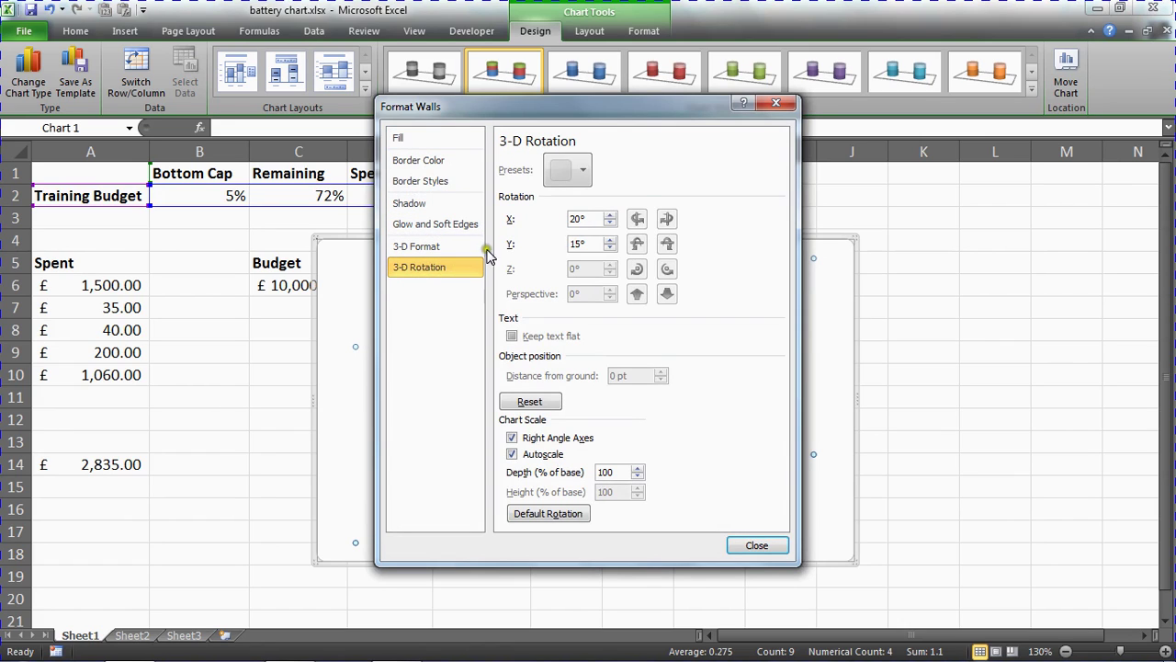
click(609, 223)
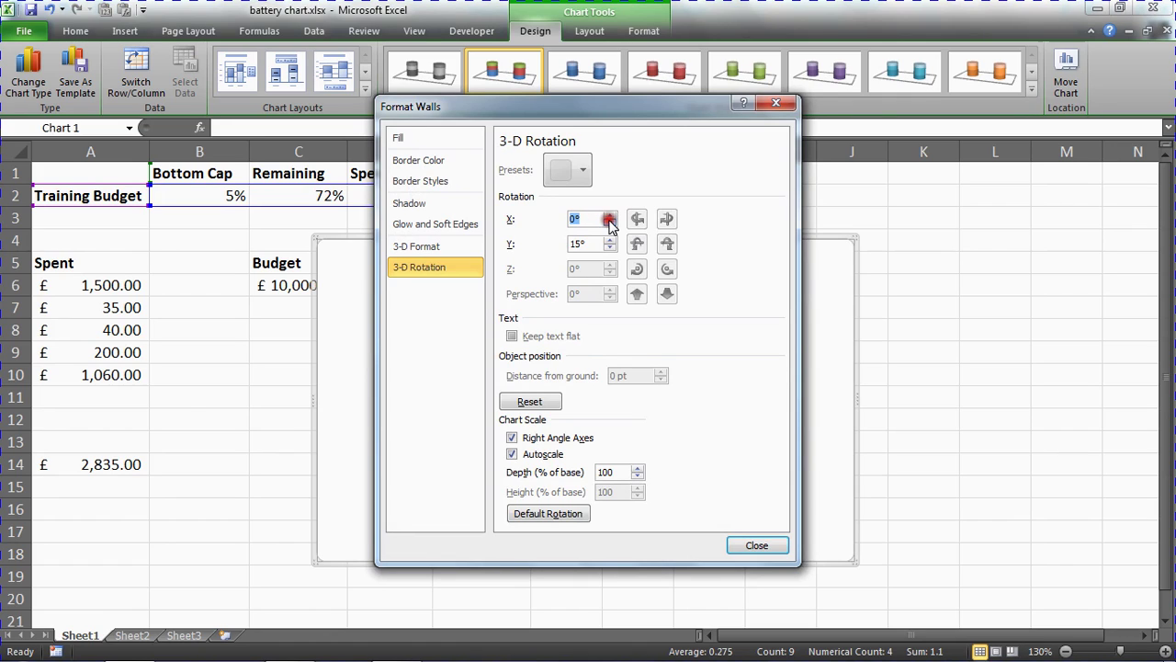
click(610, 247)
click(611, 248)
click(610, 247)
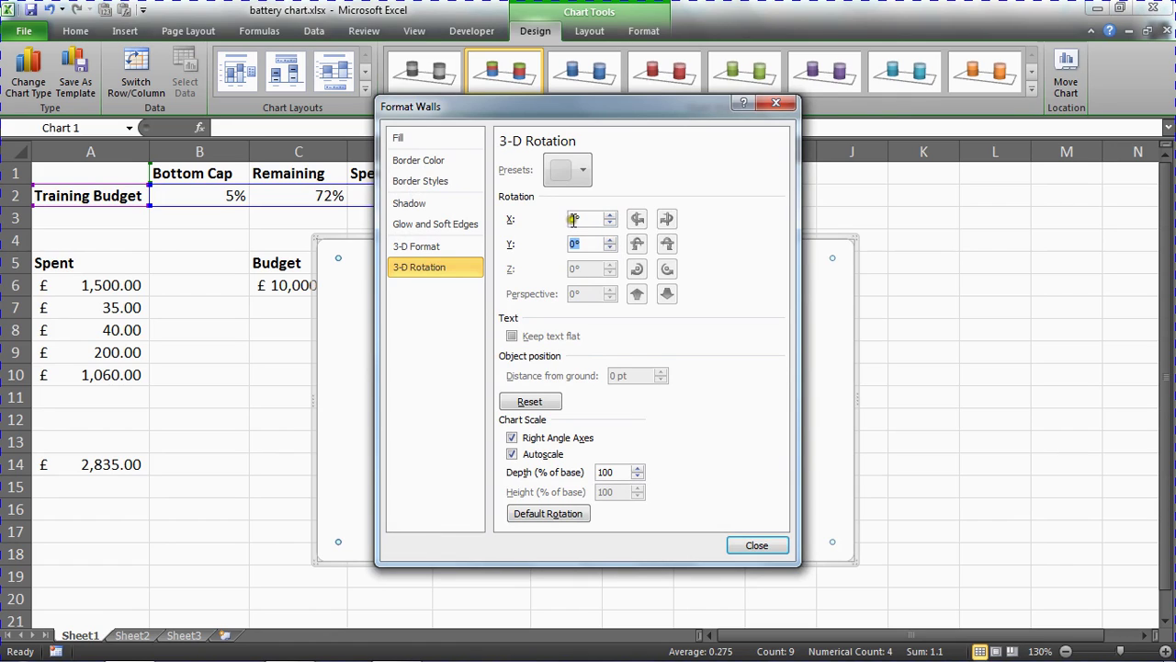
click(574, 244)
click(551, 246)
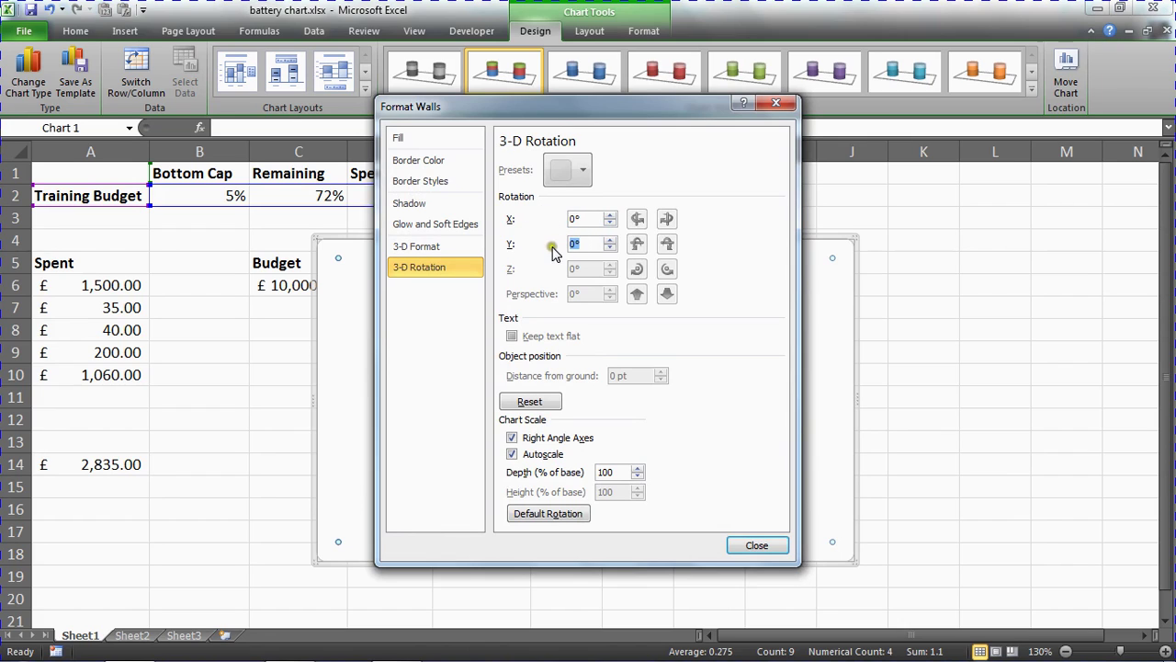
click(756, 544)
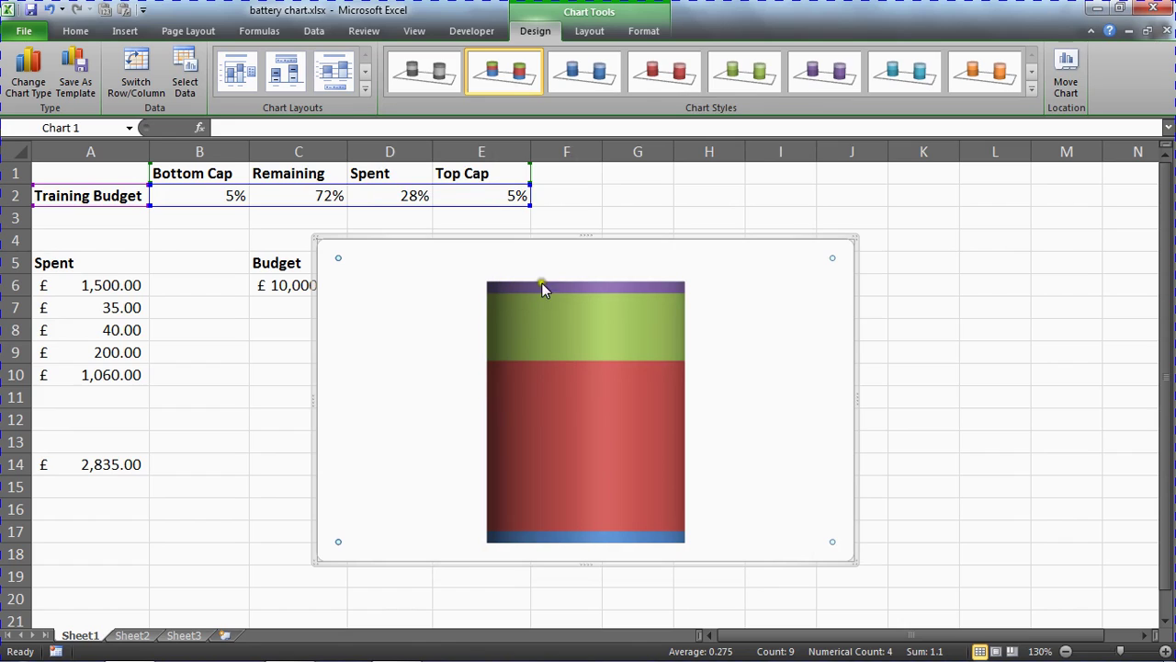
Narrow the chart until it ends within column F and shorten it so its upper edge sits at row 5
mouse_move(678, 494)
mouse_move(537, 322)
drag(853, 399, 604, 398)
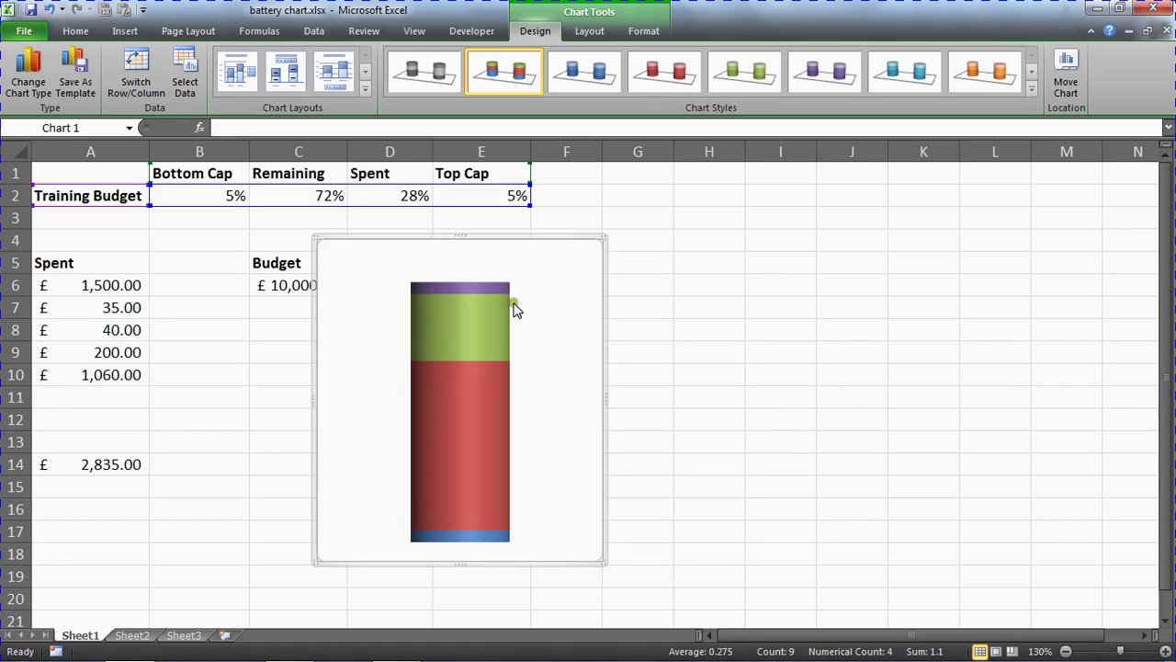
drag(465, 237, 462, 267)
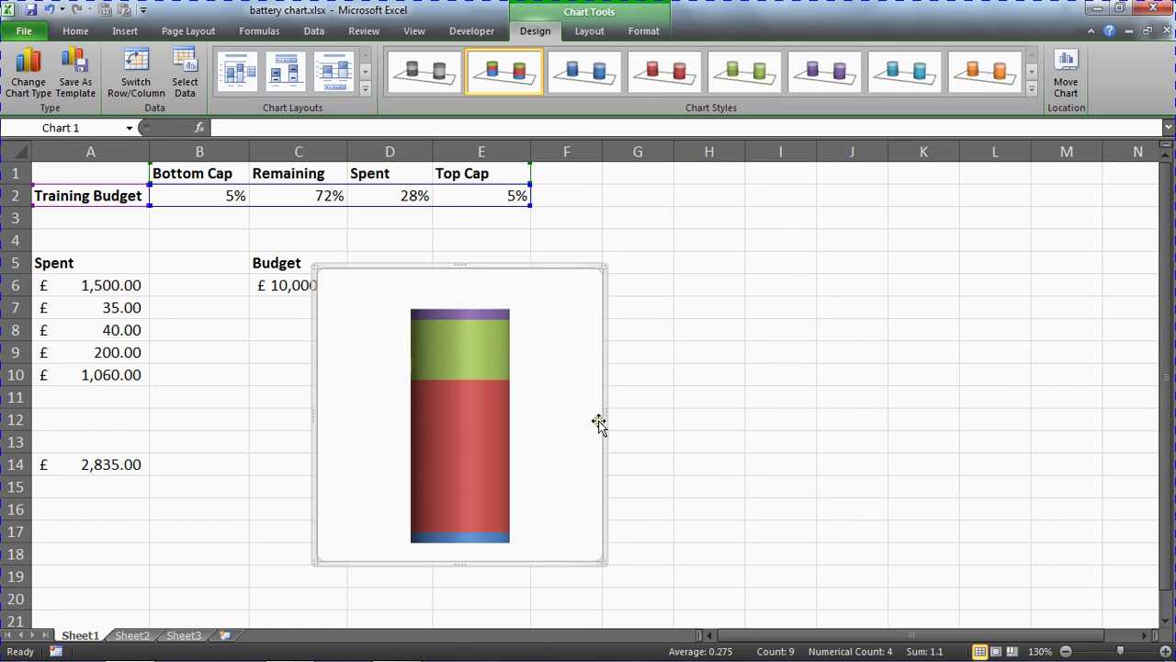
drag(607, 416, 582, 415)
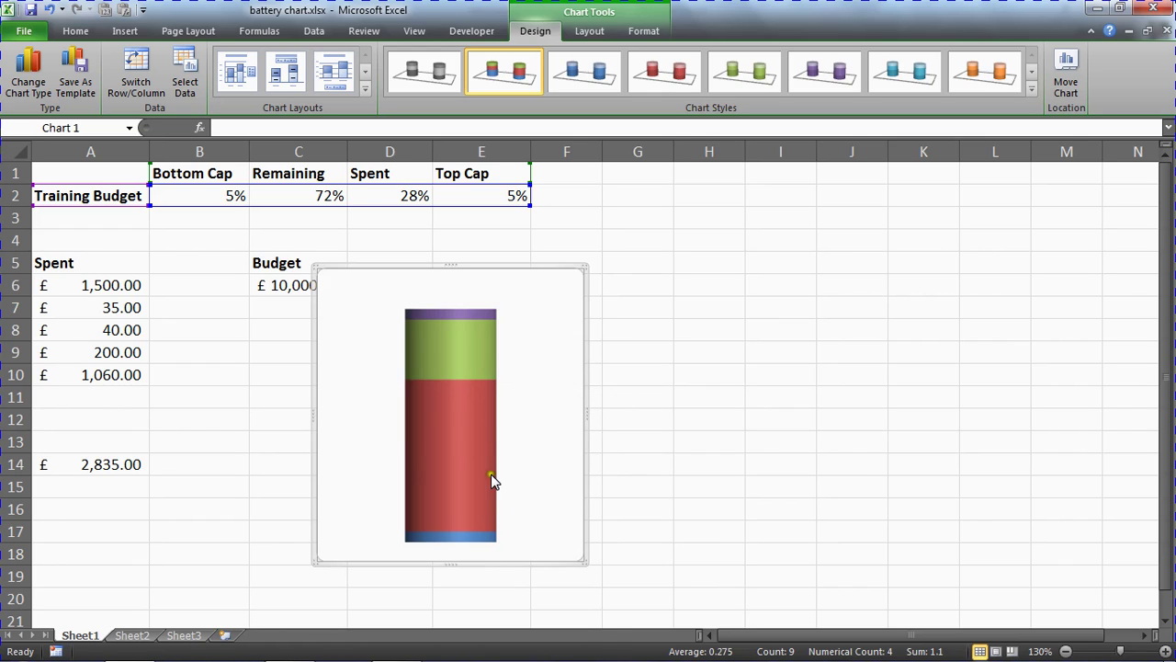
Give the Top Cap series a solid near-black fill
double_click(461, 318)
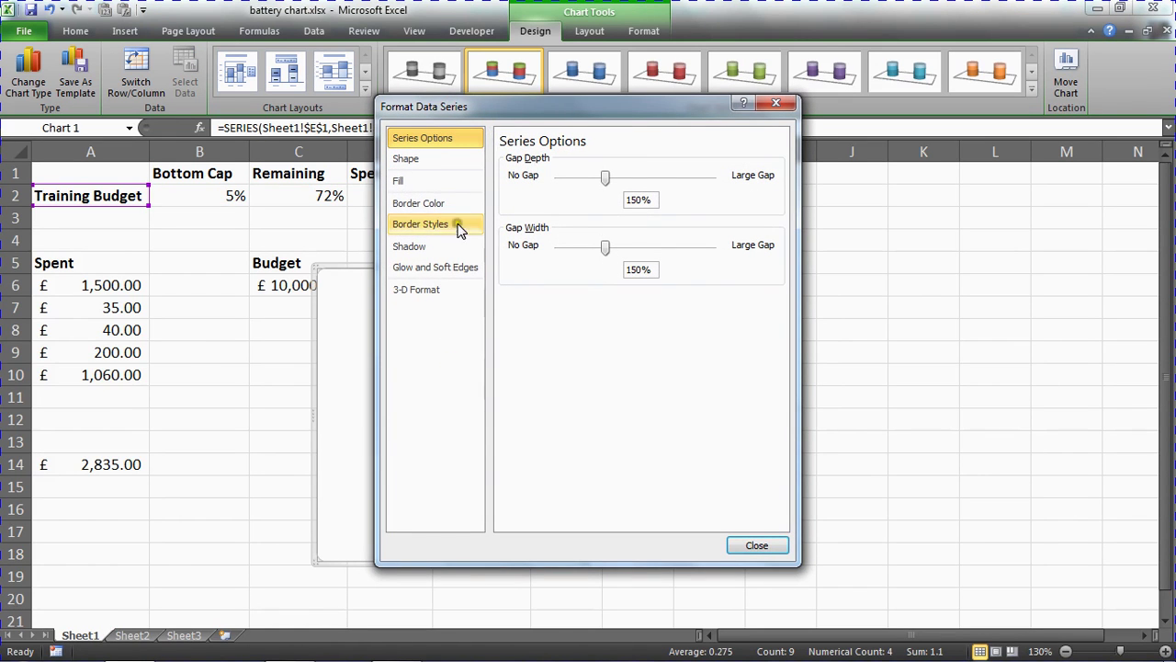
click(439, 186)
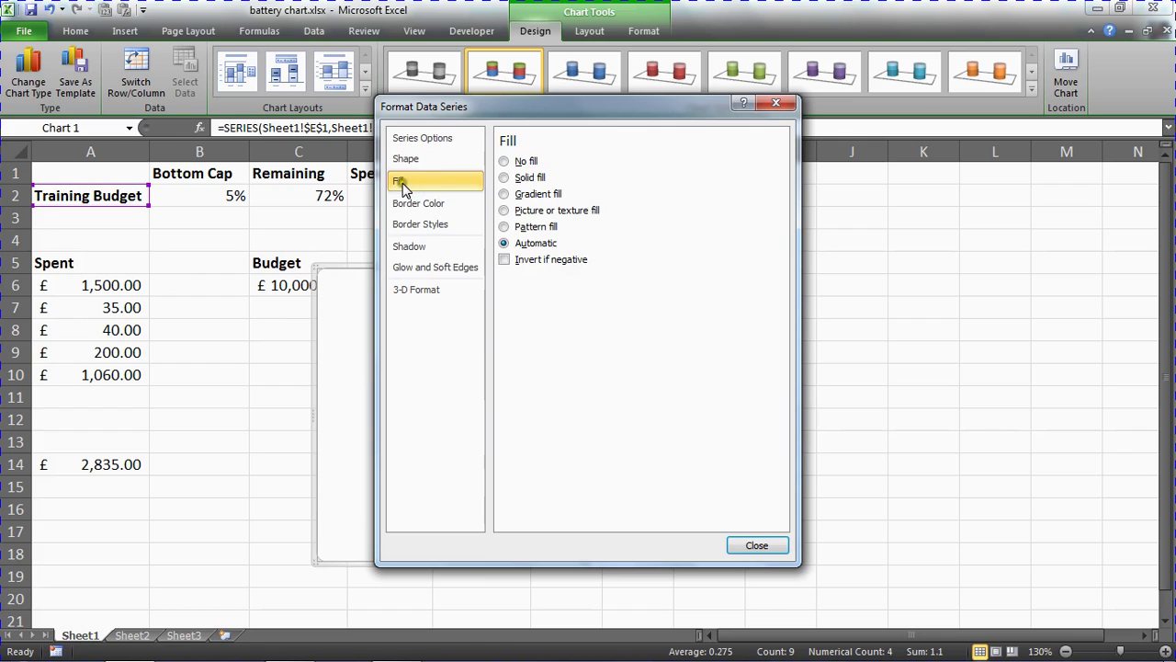
click(503, 177)
click(571, 298)
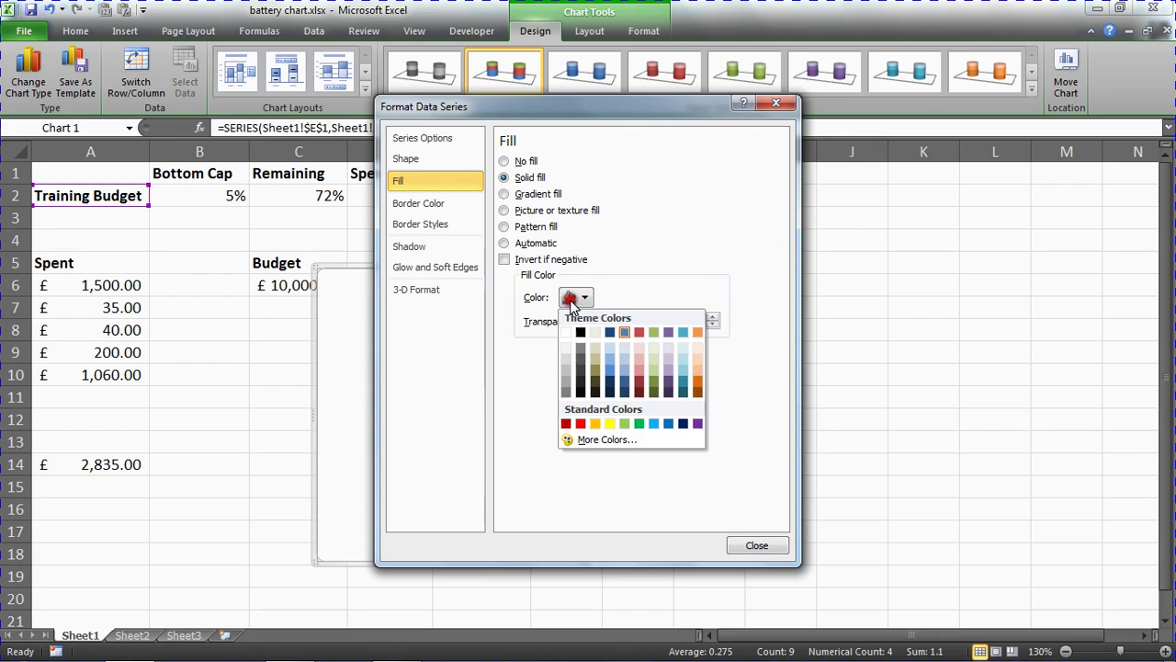
click(581, 386)
click(757, 545)
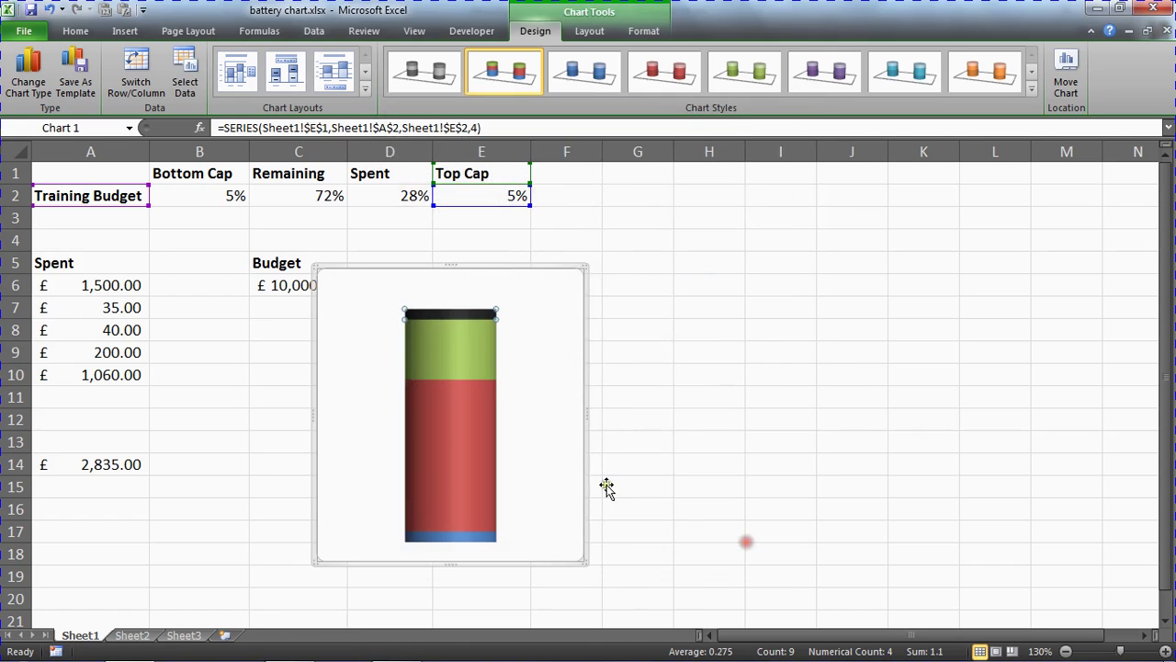
Give the Bottom Cap series the same solid near-black fill as the Top Cap
click(490, 536)
double_click(490, 537)
click(432, 180)
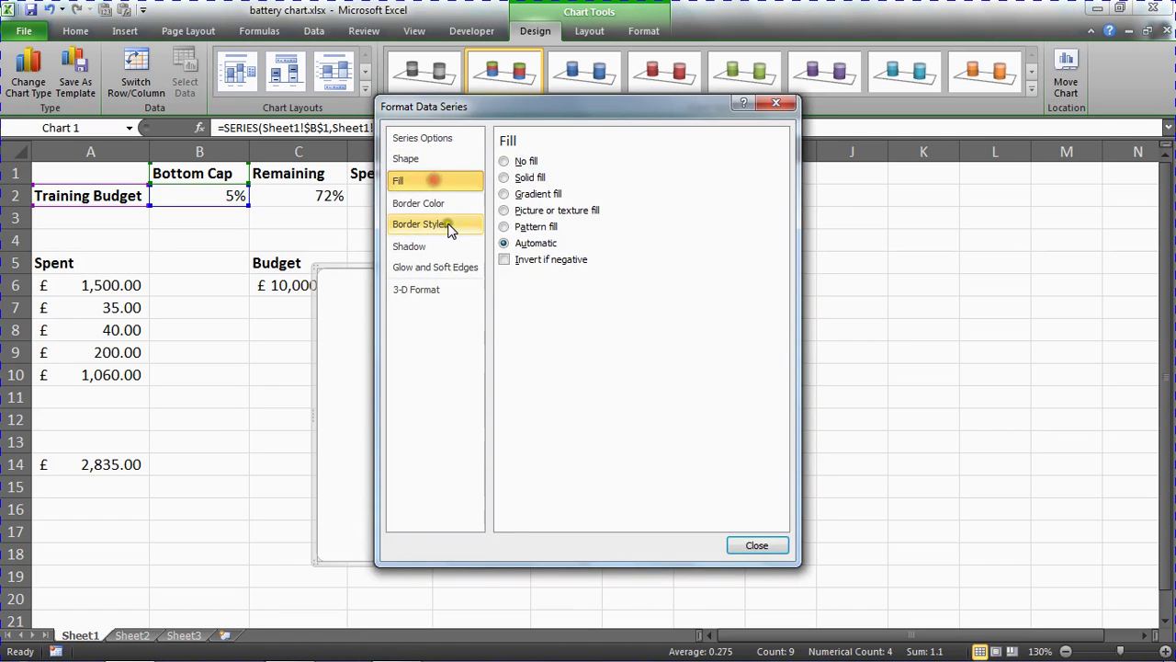
click(506, 177)
click(756, 545)
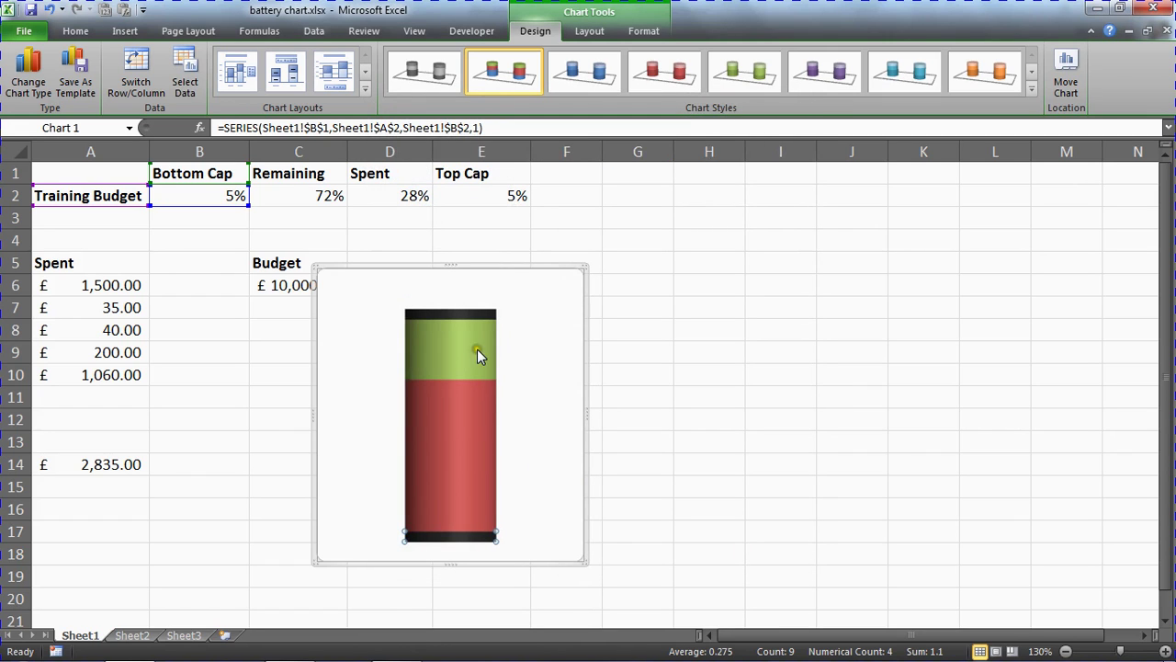
Give the Spent series a solid white fill
double_click(474, 355)
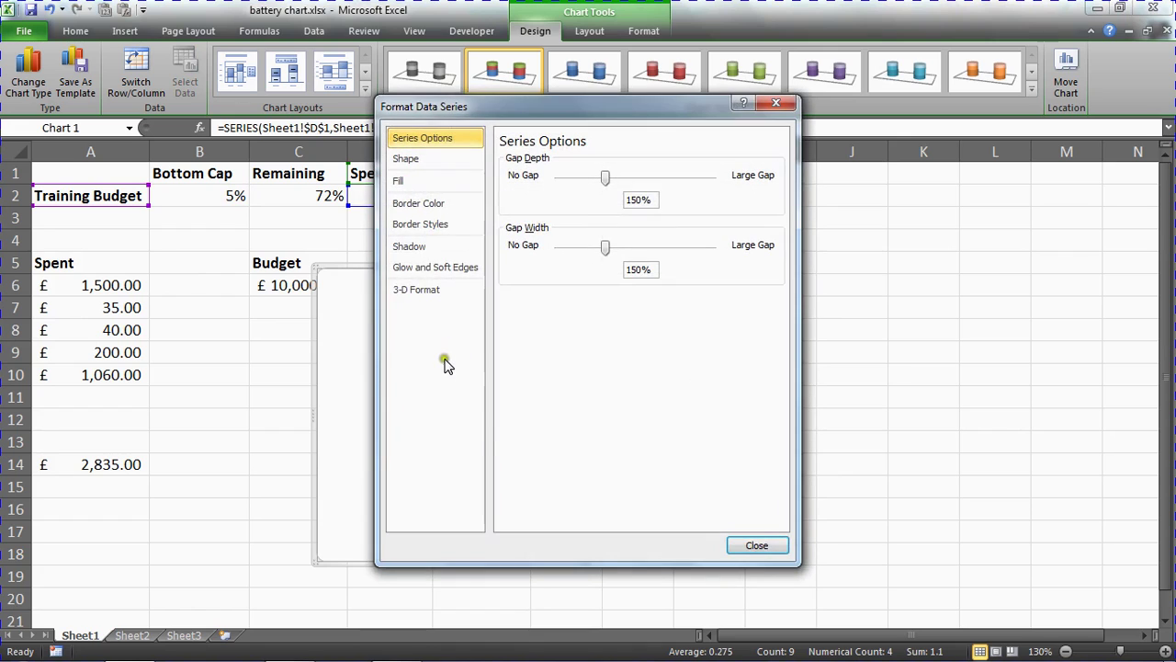
click(453, 181)
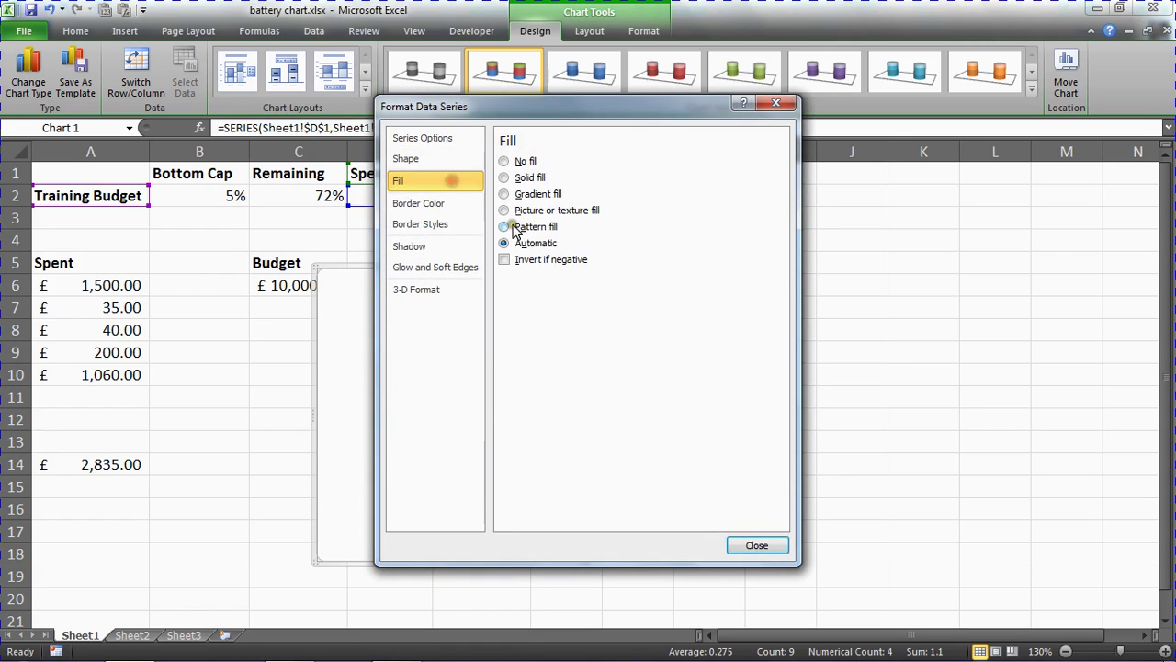
click(507, 179)
click(576, 297)
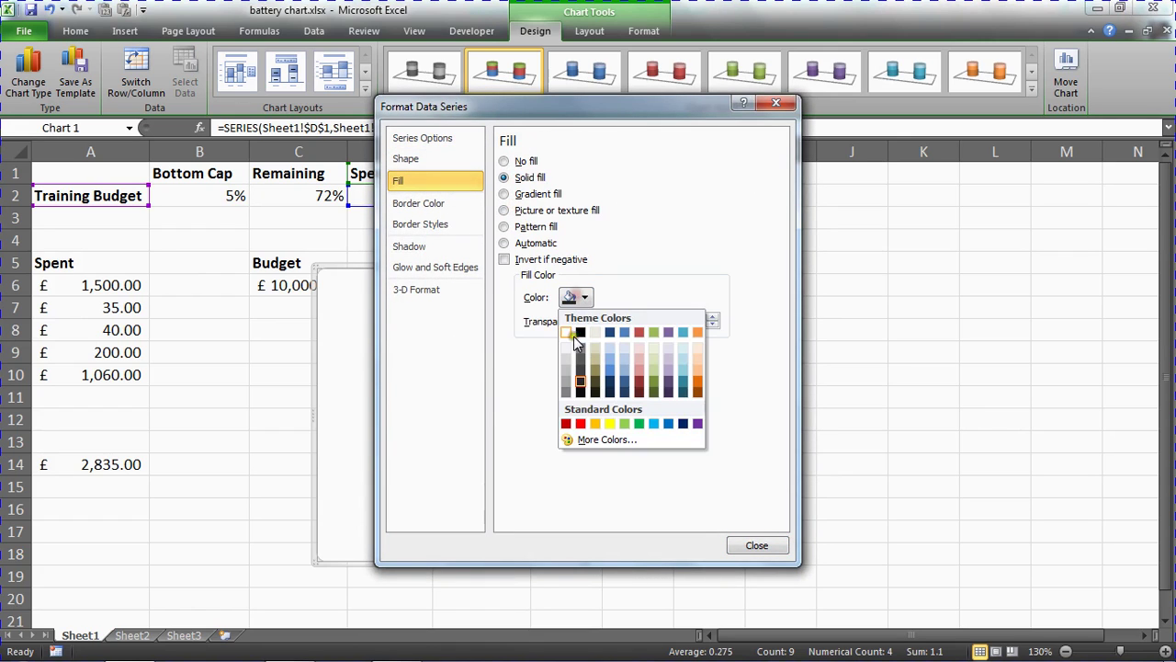
click(565, 333)
click(746, 544)
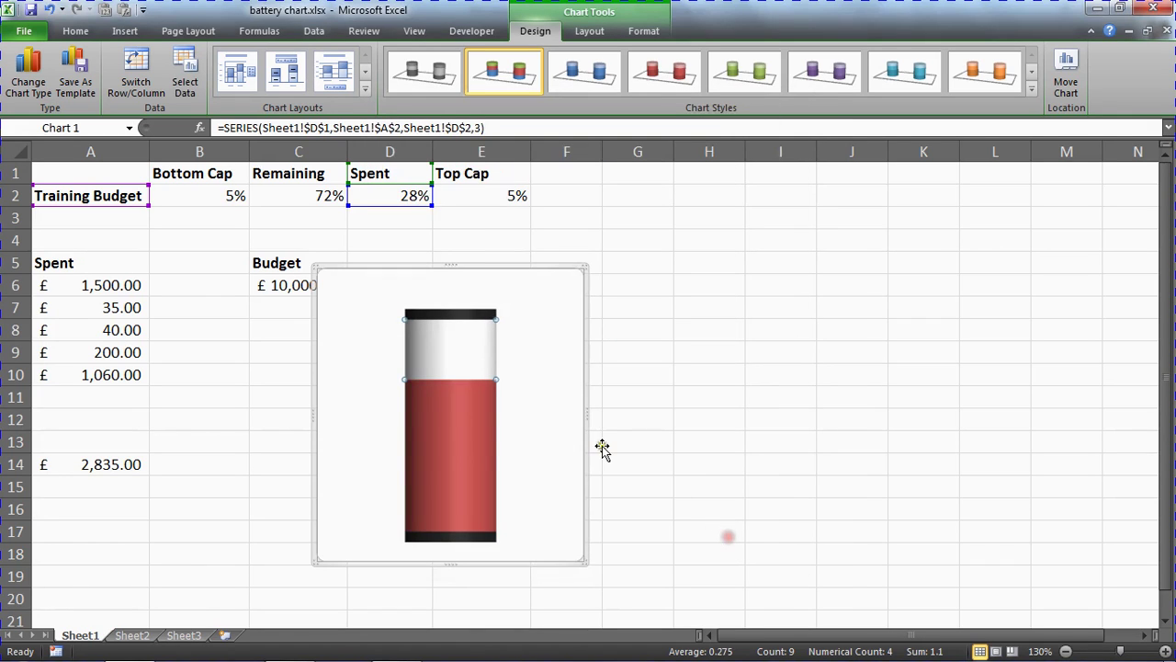
Give the Remaining series a solid dark olive green fill
click(455, 456)
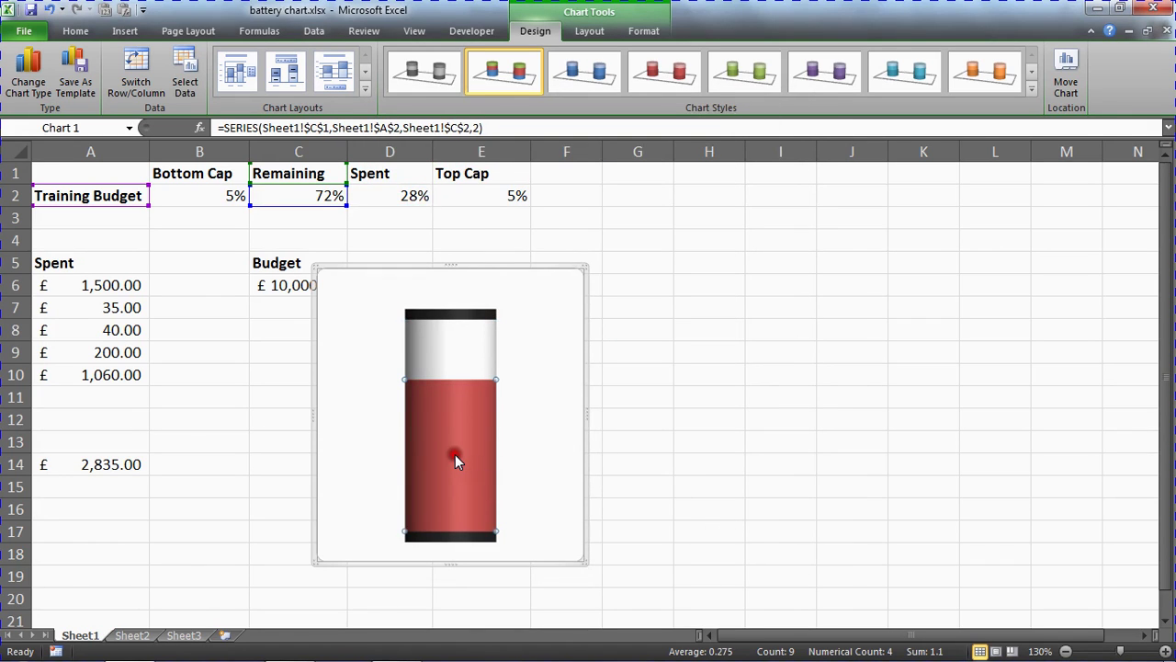
double_click(455, 454)
click(445, 179)
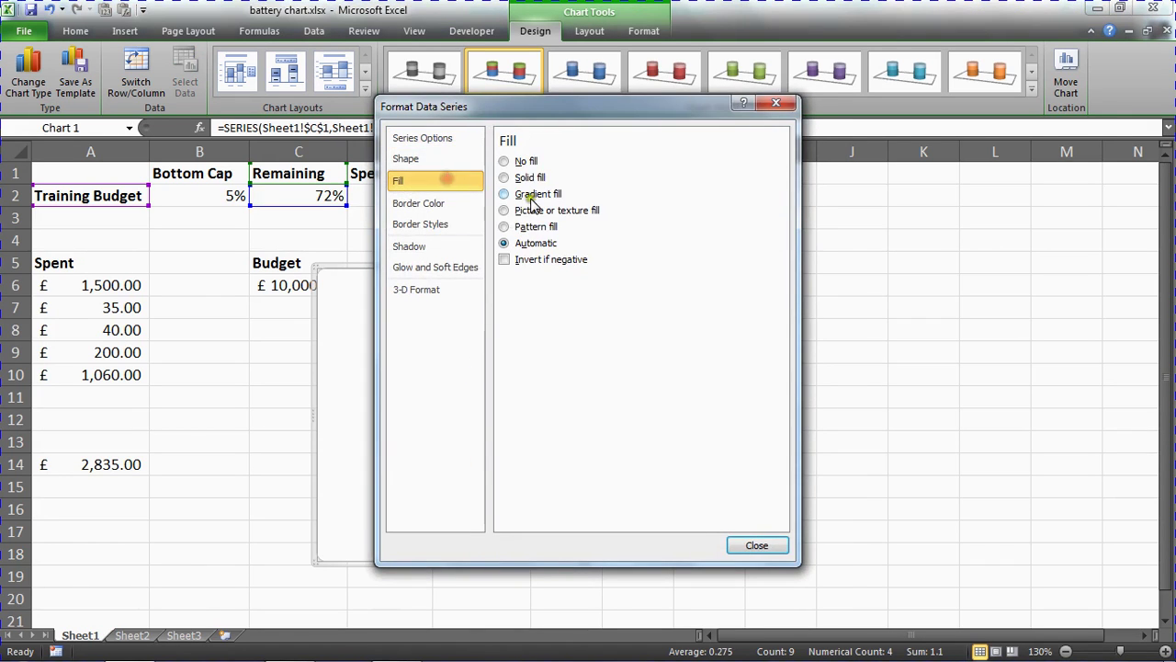
click(505, 178)
click(569, 296)
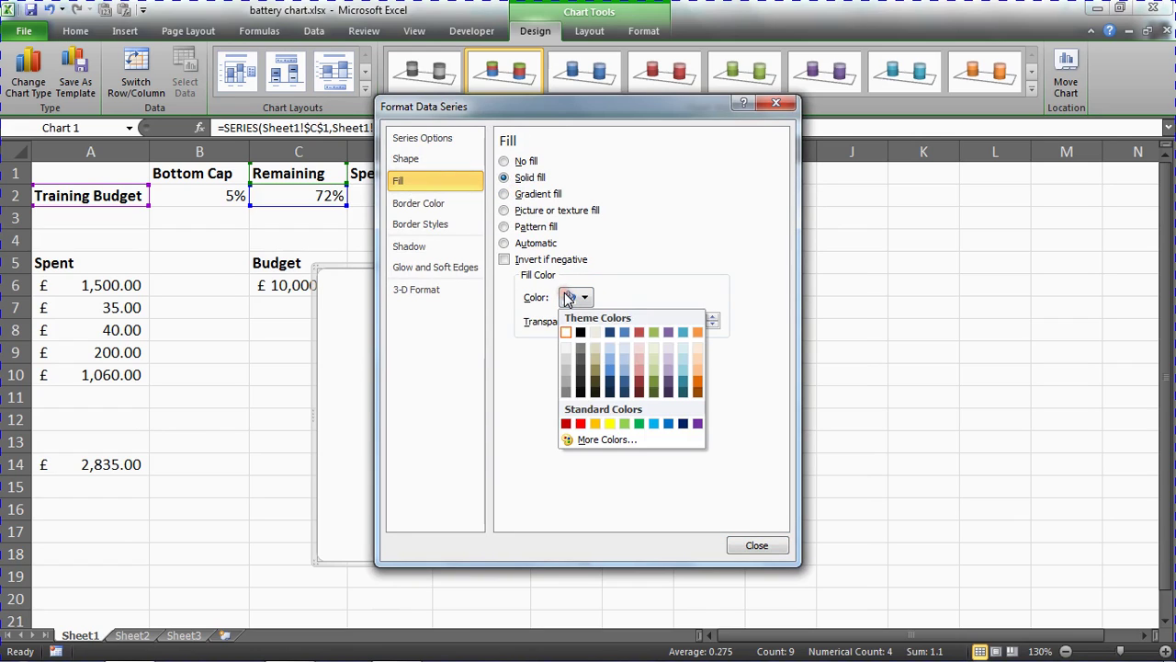
click(656, 387)
click(750, 549)
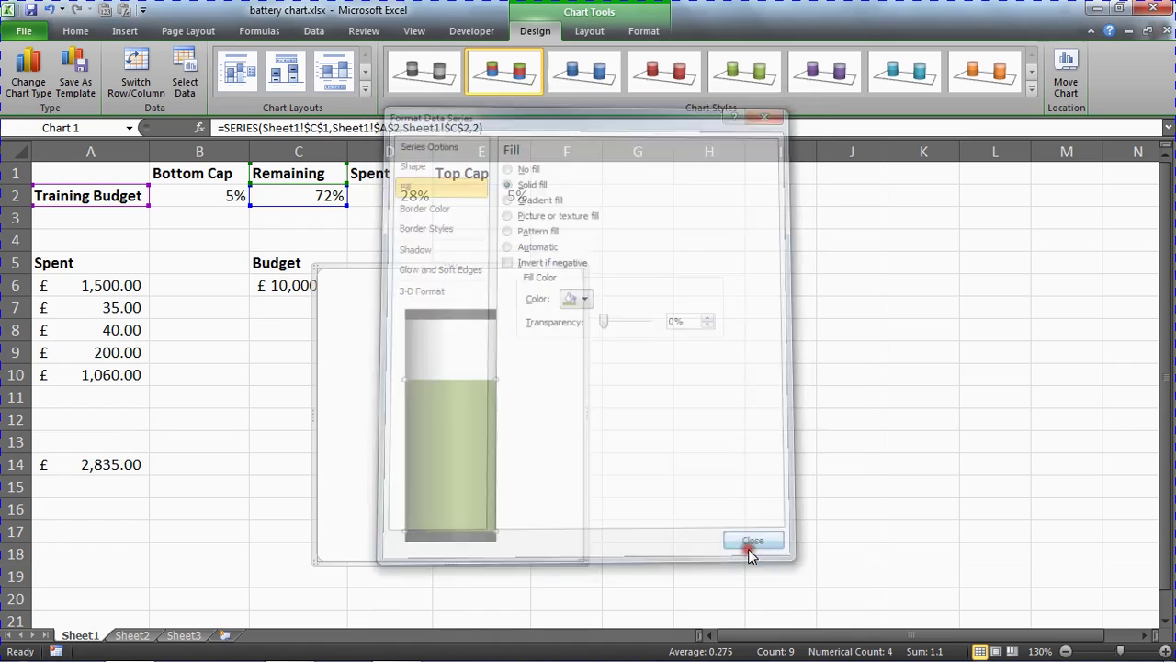
click(560, 443)
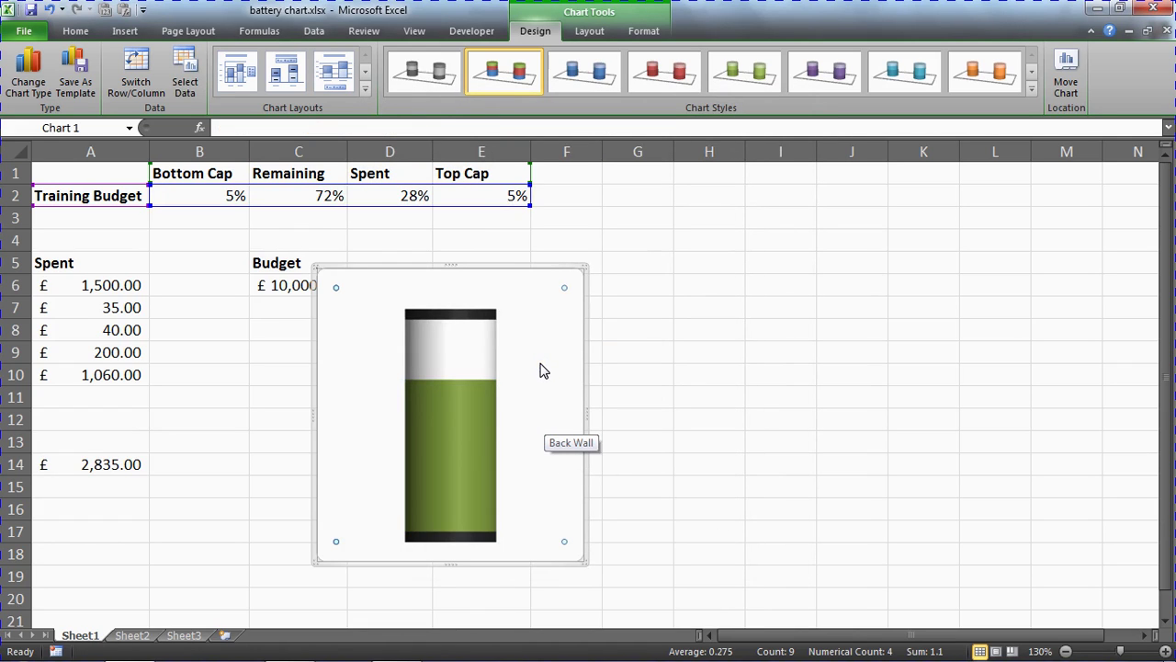
Add a chart title above the battery chart, resizing the chart to fit, and set its text to "Training Budget"
click(520, 267)
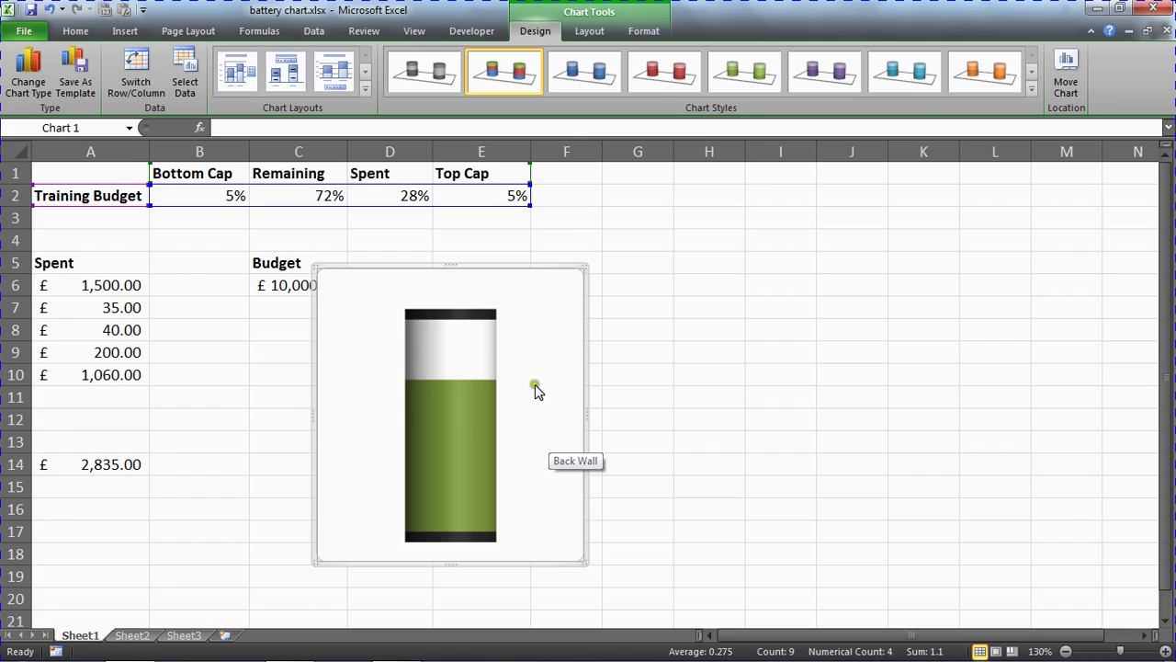
click(589, 30)
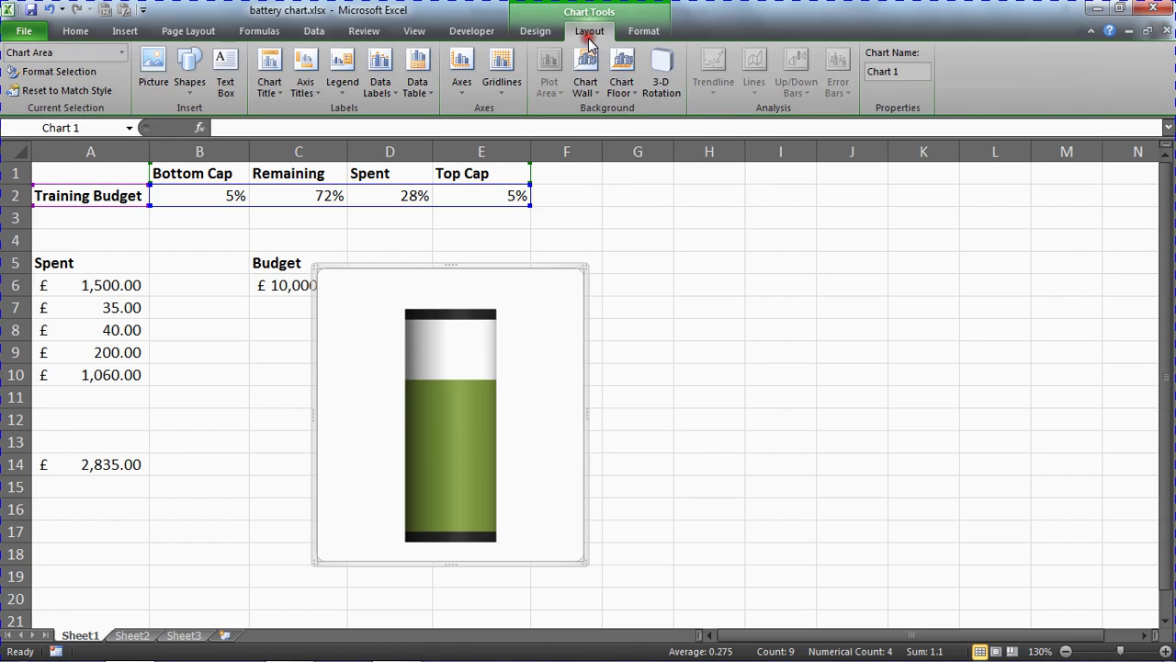
click(278, 92)
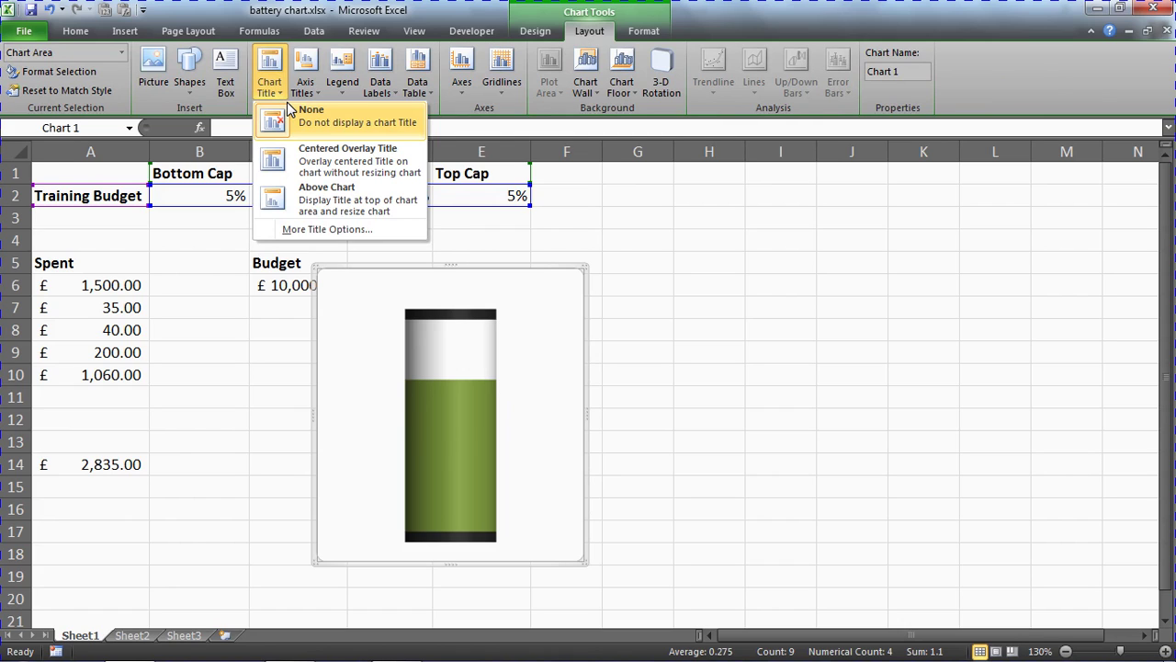
click(309, 208)
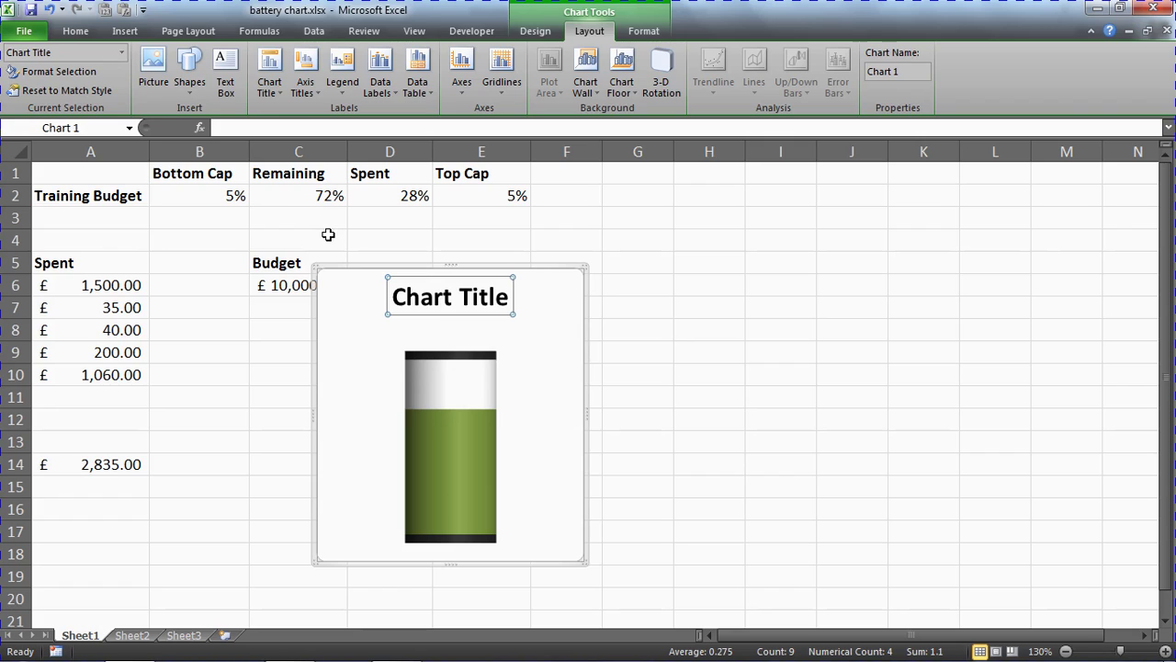
text(Training Bu)
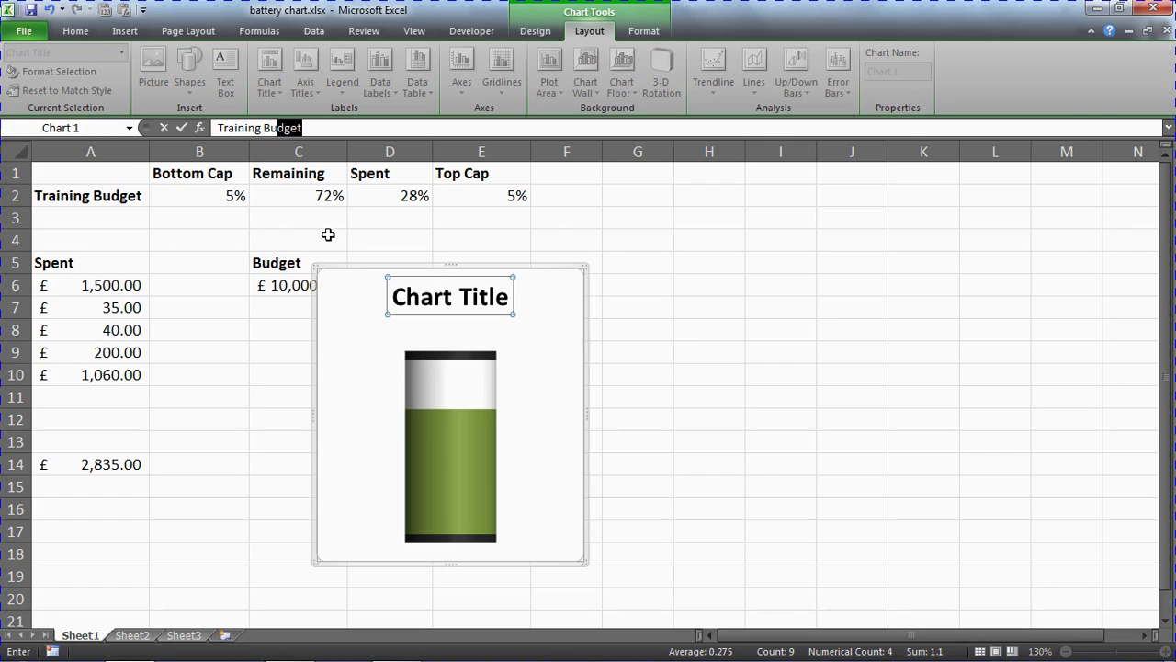
text(dget)
key(Return)
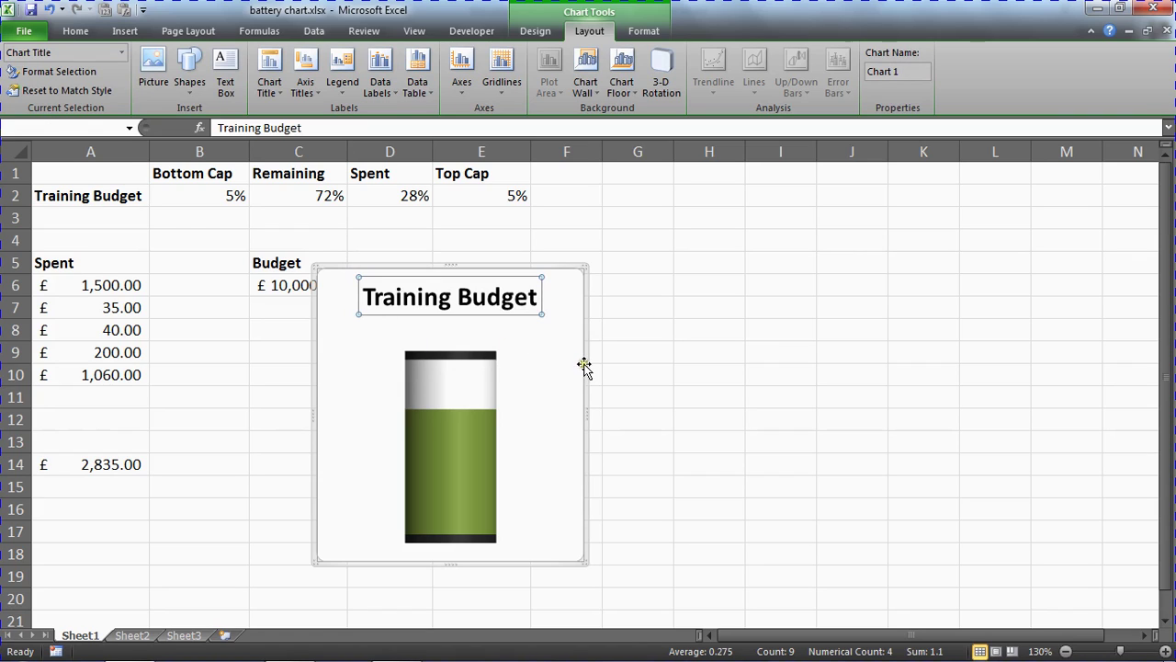
click(584, 366)
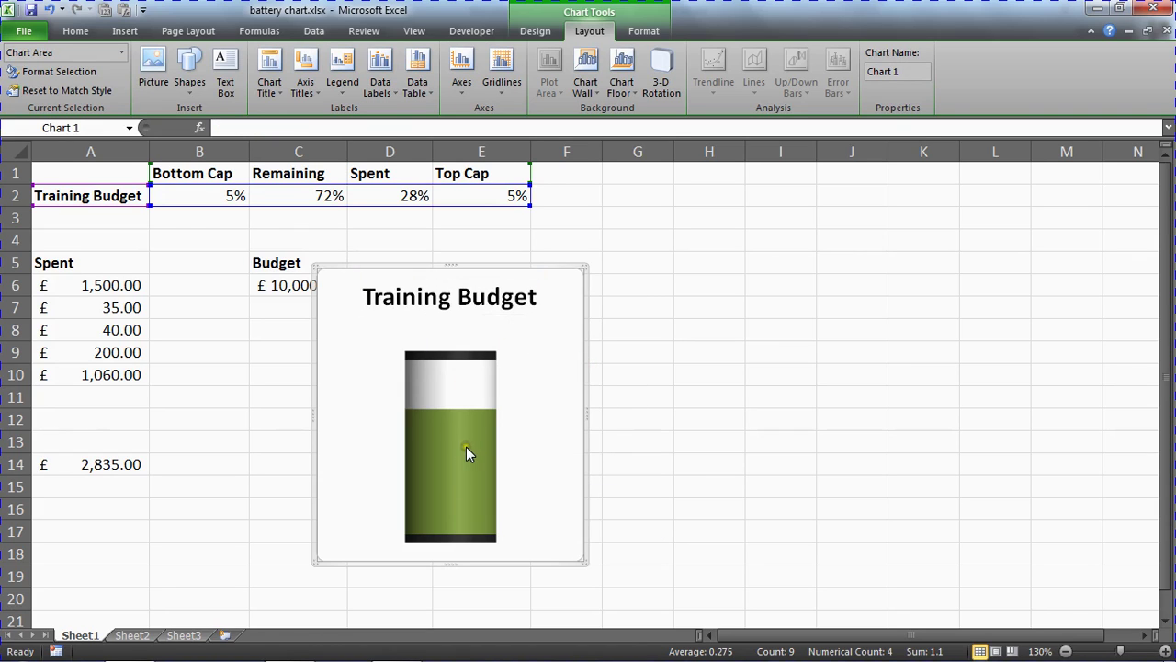
Add a 1000 expense to the Spent list in cell A11 and check the formulas in A14 and D2
click(118, 401)
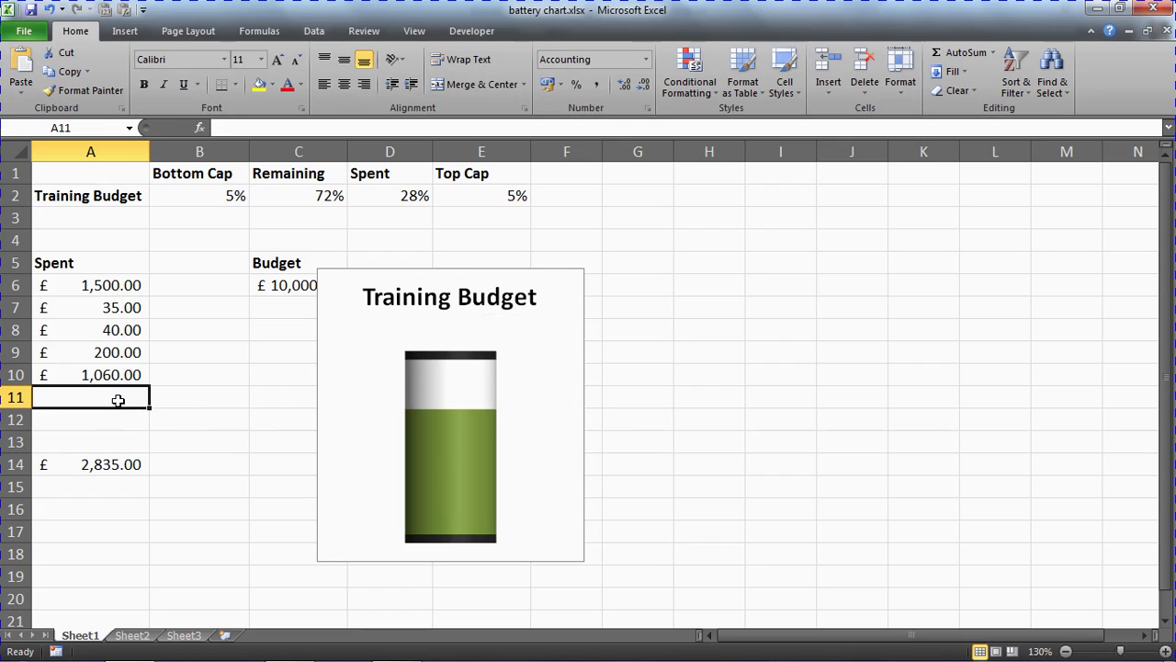
text(1000)
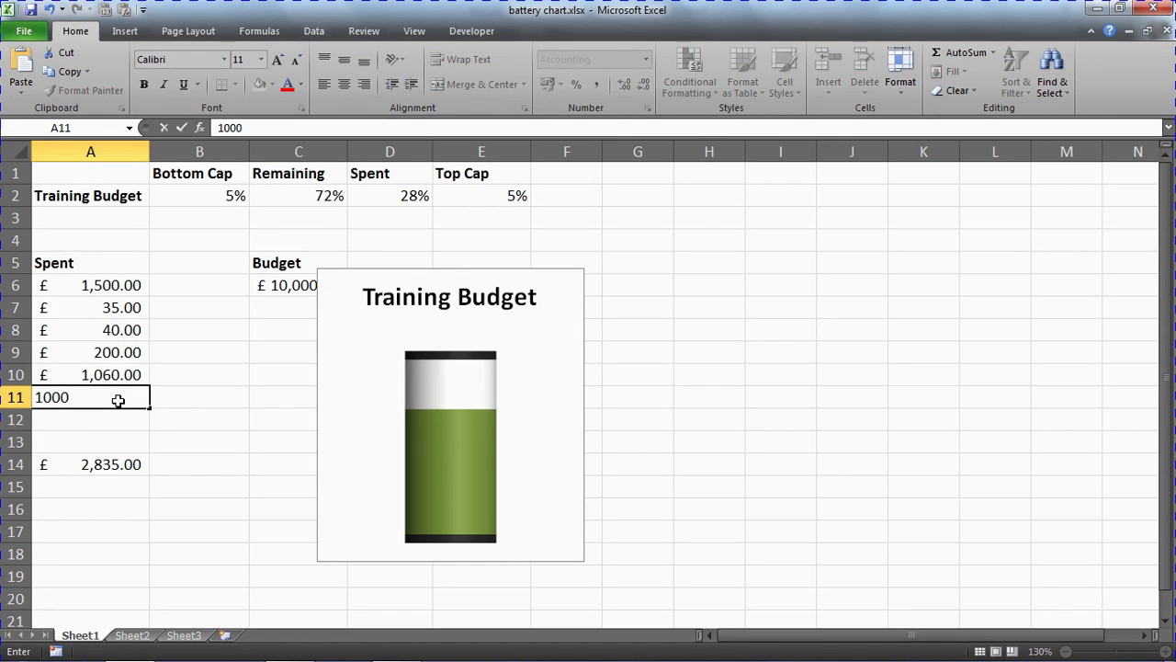
key(Return)
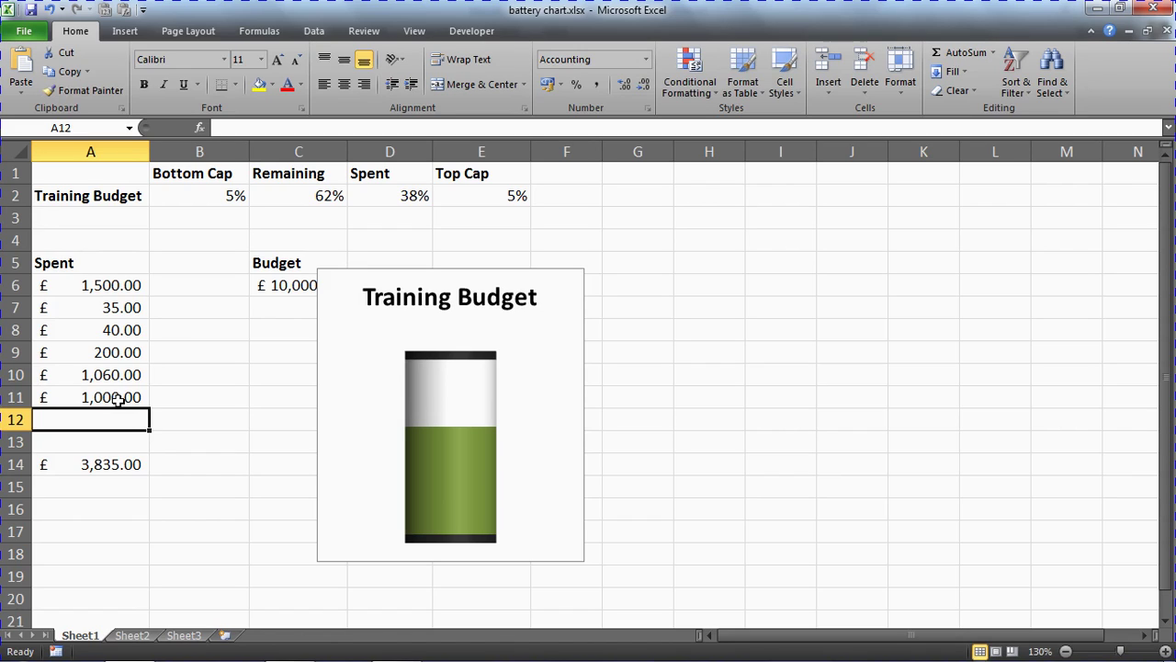
click(116, 462)
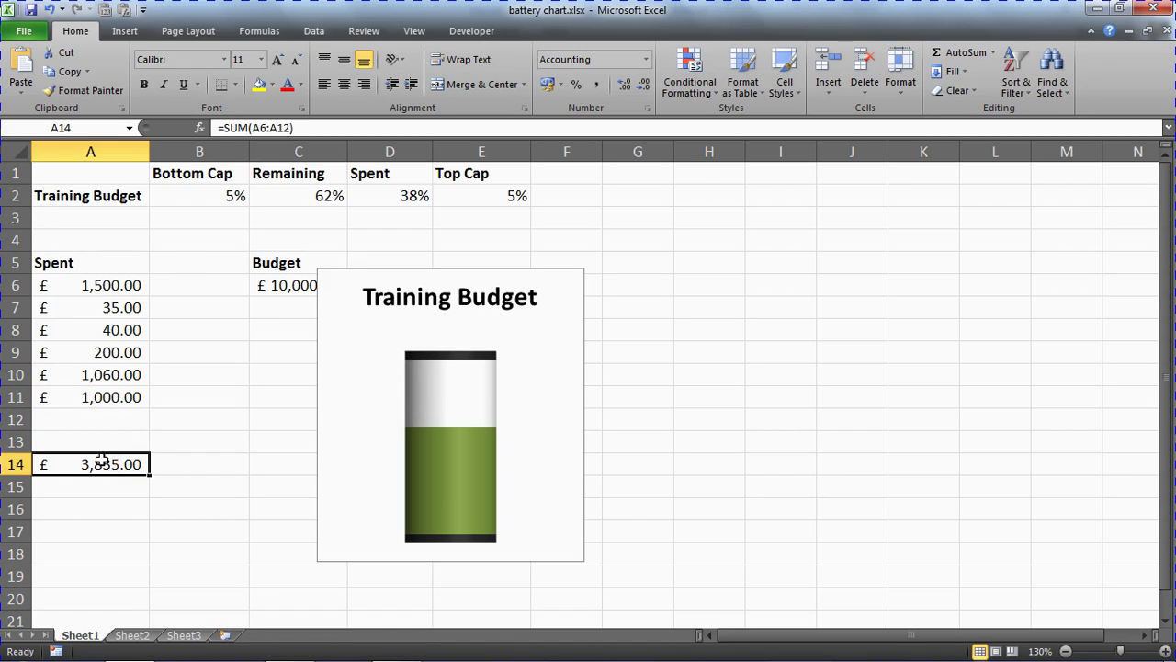
click(371, 197)
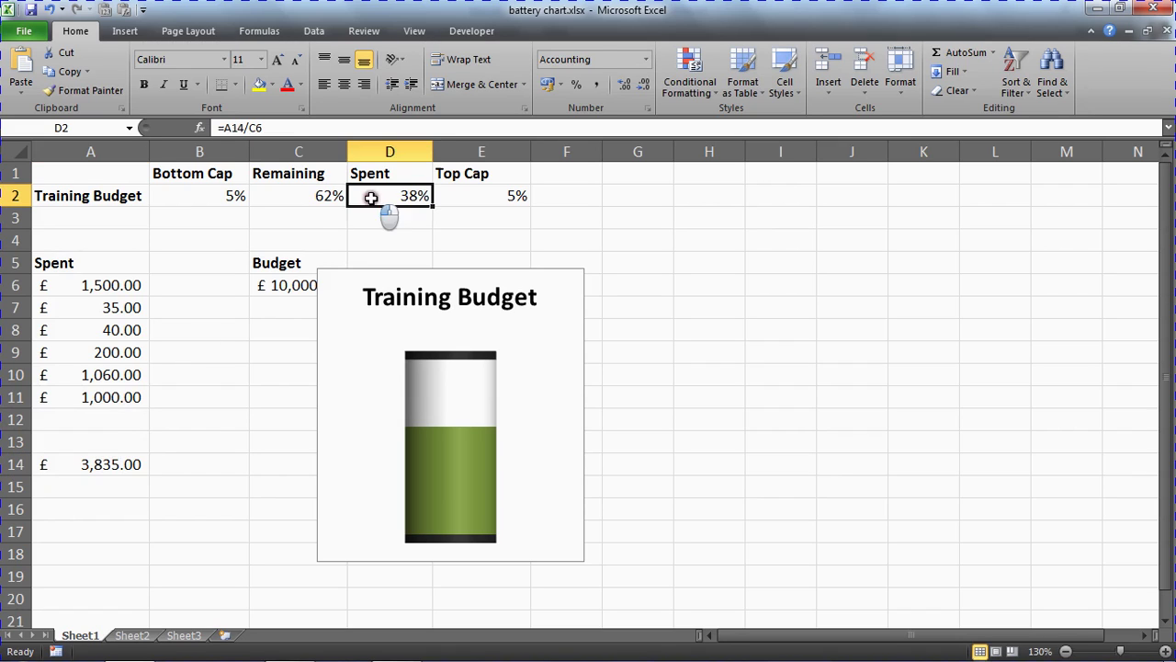